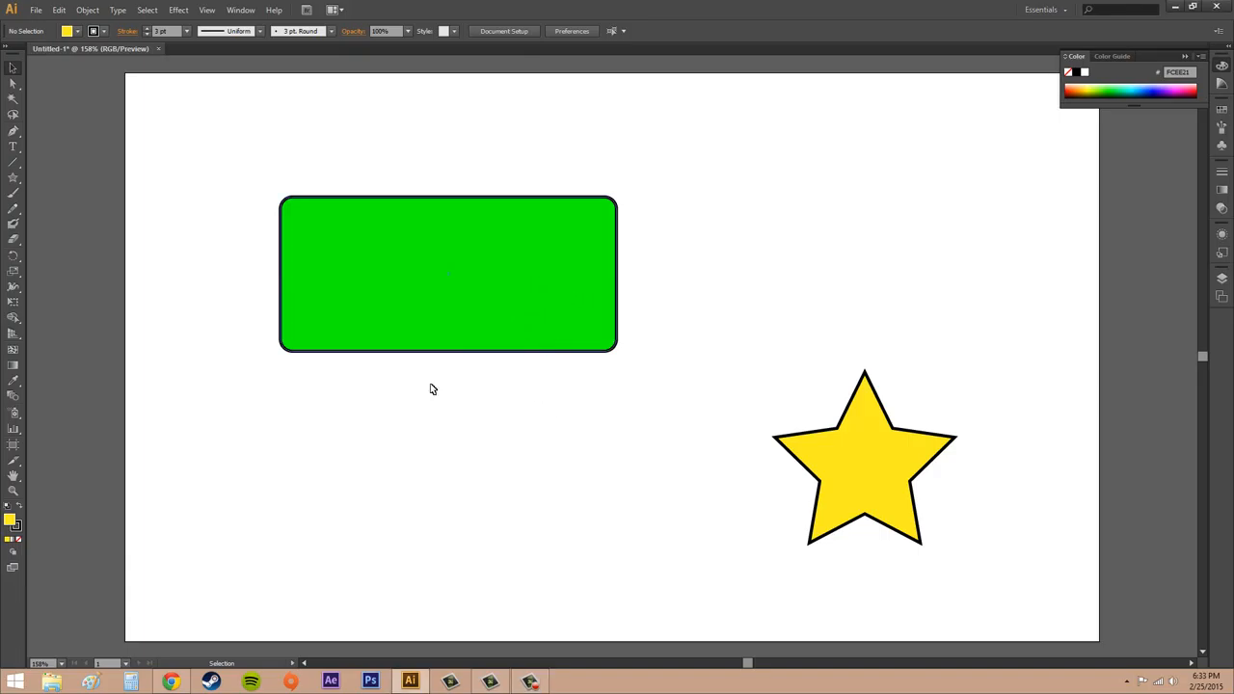
Step: Move the green rounded rectangle with Free Transform to about X 377 px, Y 210.5 px
left_click(512, 298)
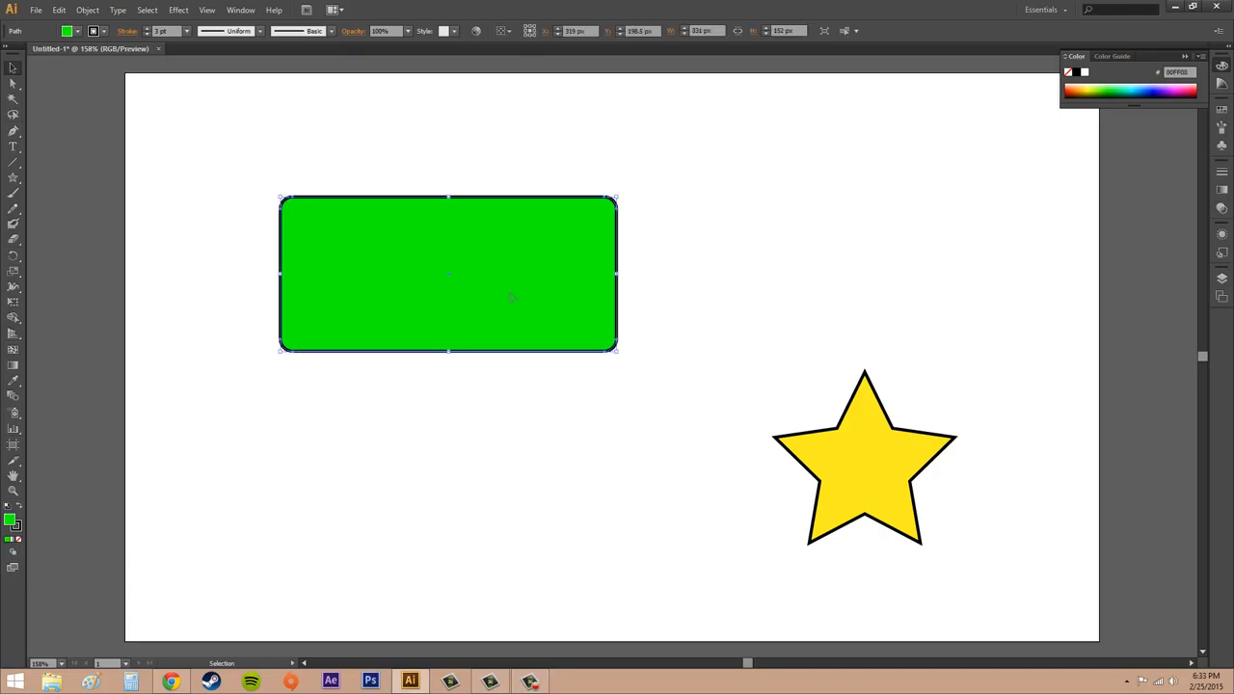
left_click(12, 303)
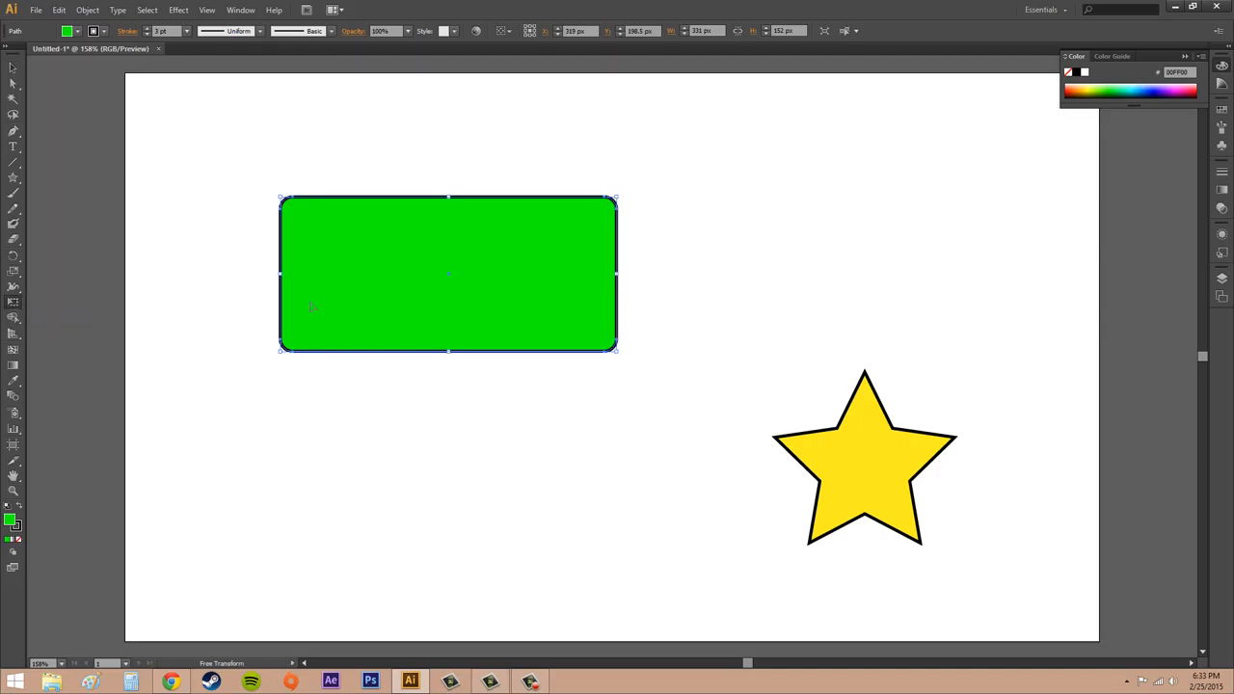
left_click_drag(496, 267, 560, 271)
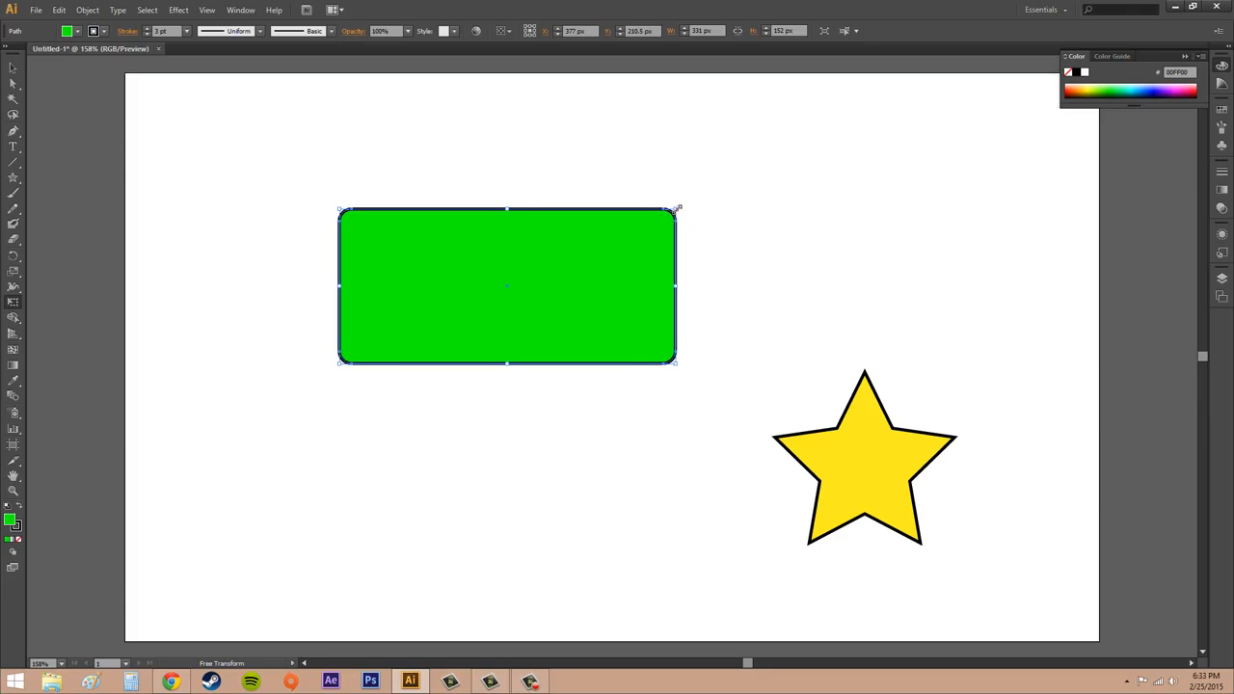
Step: Try enlarging the green rectangle from its upper-right corner and flipping it horizontally with Free Transform, undoing each change
left_click_drag(678, 210, 747, 156)
key("ctrl+z")
left_click_drag(350, 285, 978, 299)
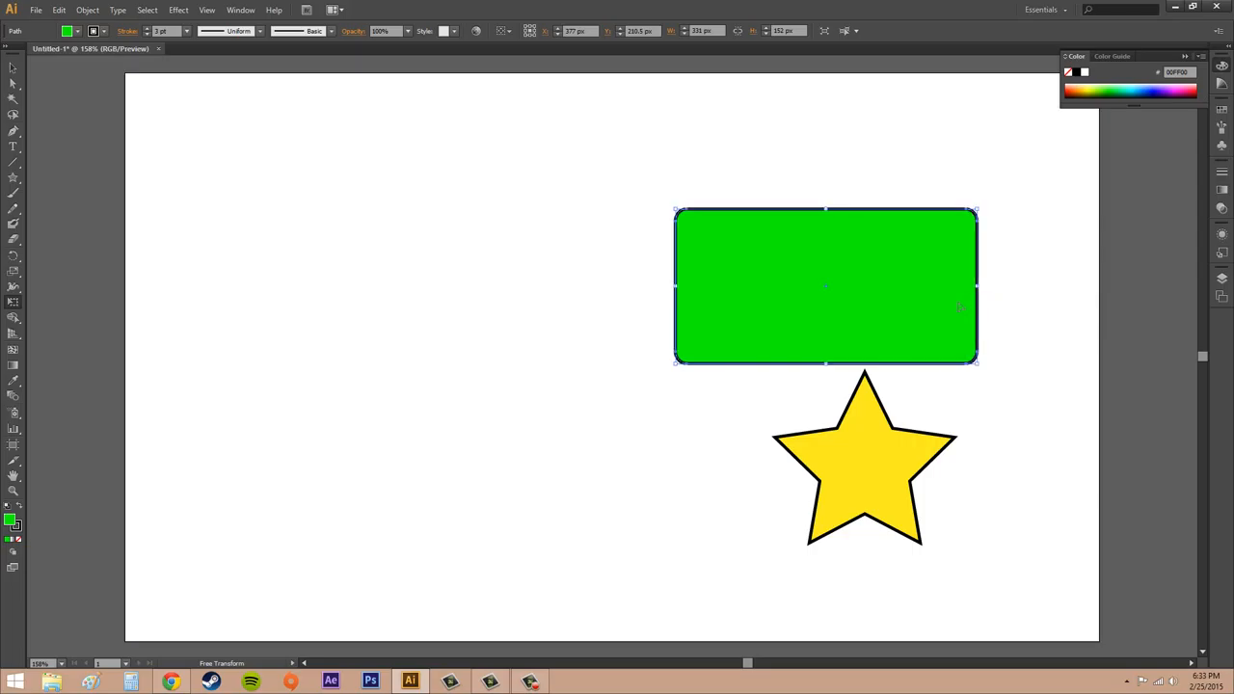
key("ctrl+z")
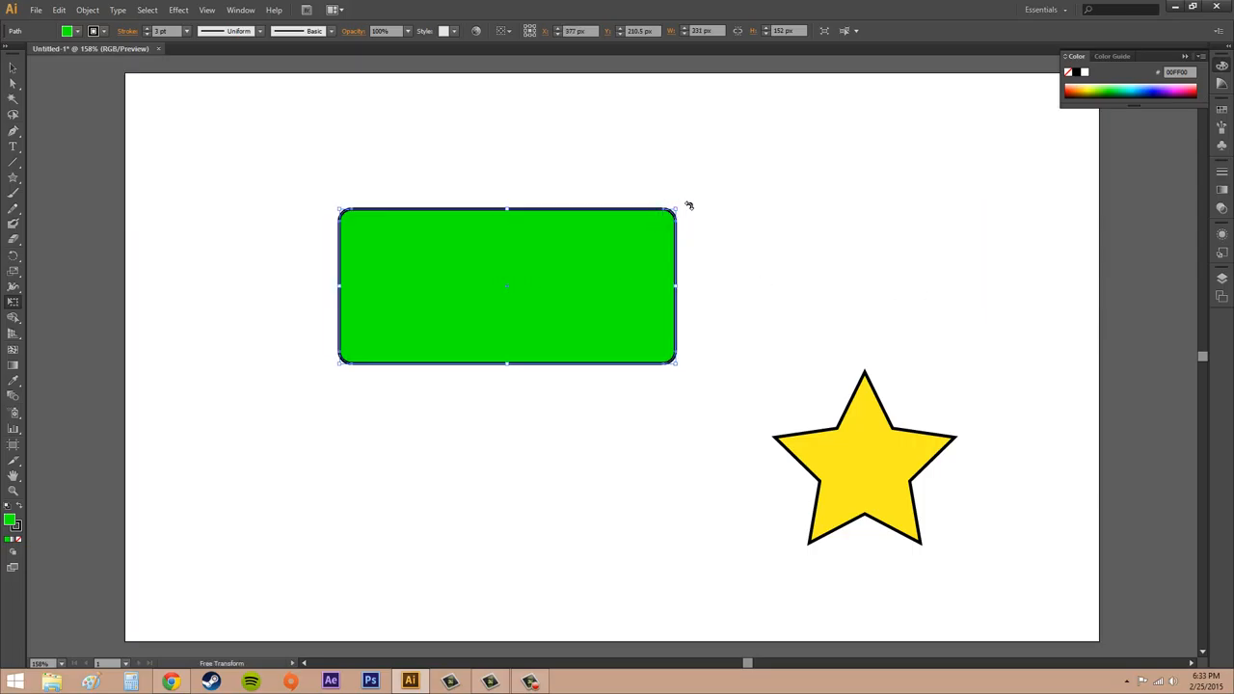
Step: Try rotating the green rectangle counterclockwise around its center with Free Transform, and undo the rotation
left_click_drag(681, 201, 590, 117)
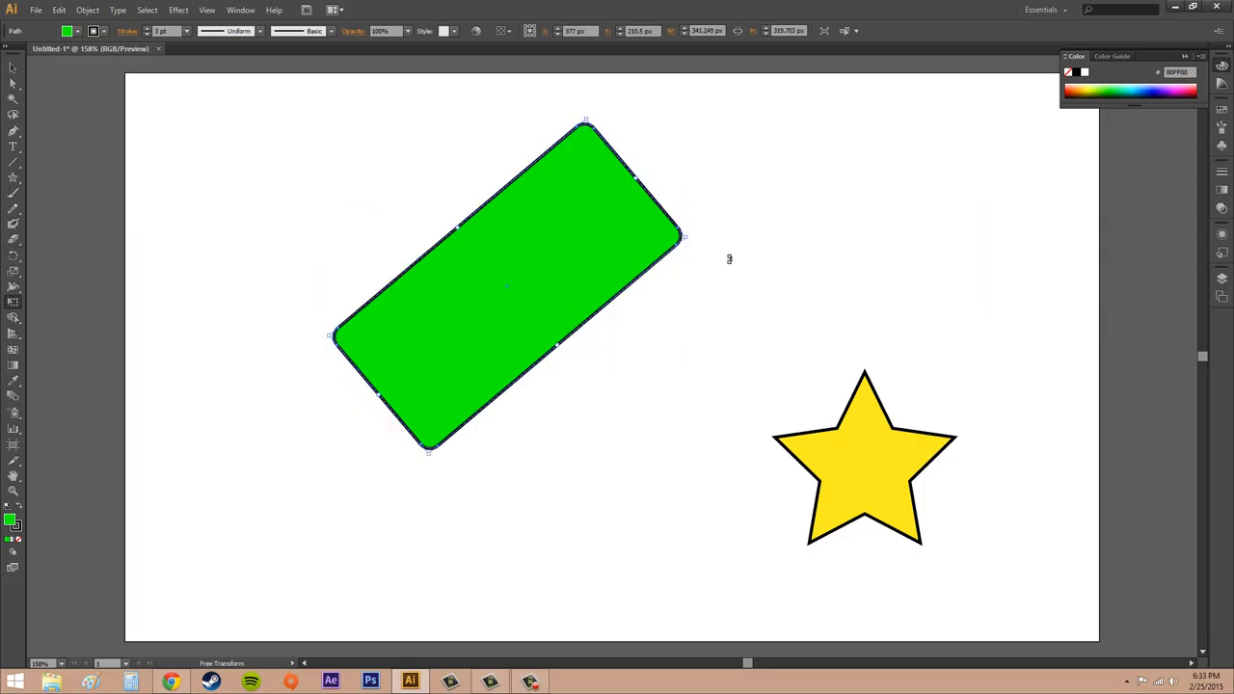
key("ctrl+z")
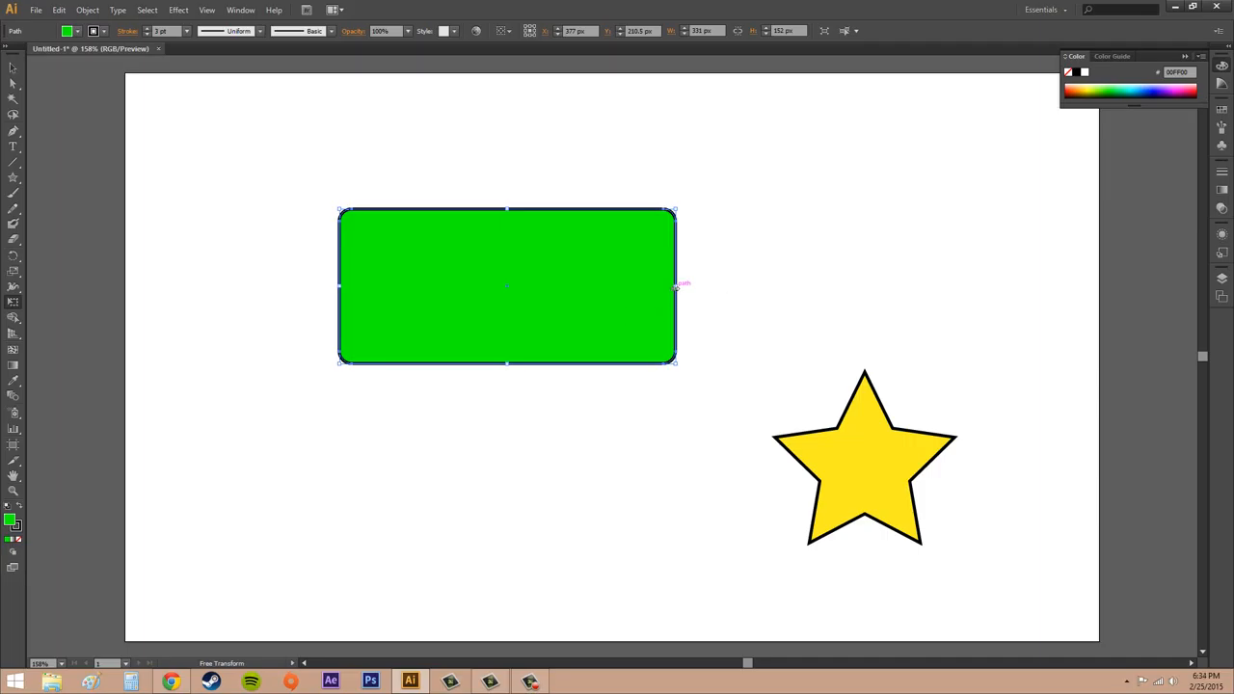
Step: Try shearing the green rectangle vertically, first its right side downward, and again upward about its center, undoing each shear
left_click_drag(677, 287, 692, 389)
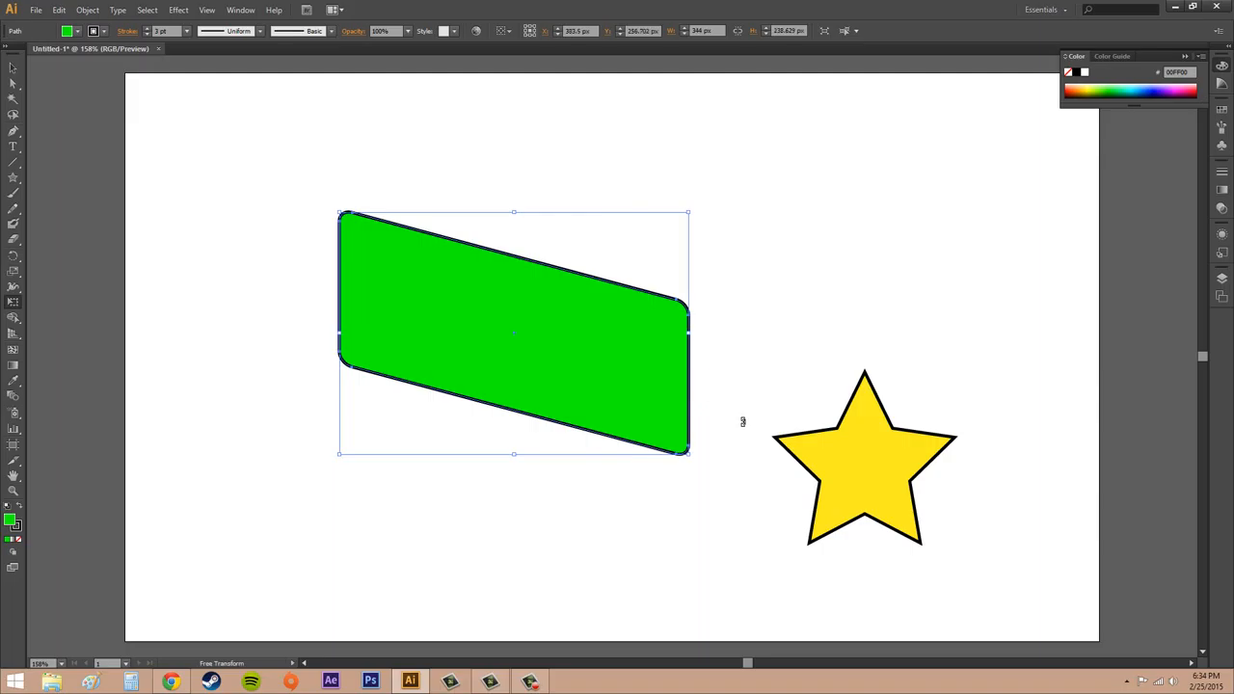
key("v")
key("ctrl+z")
key("e")
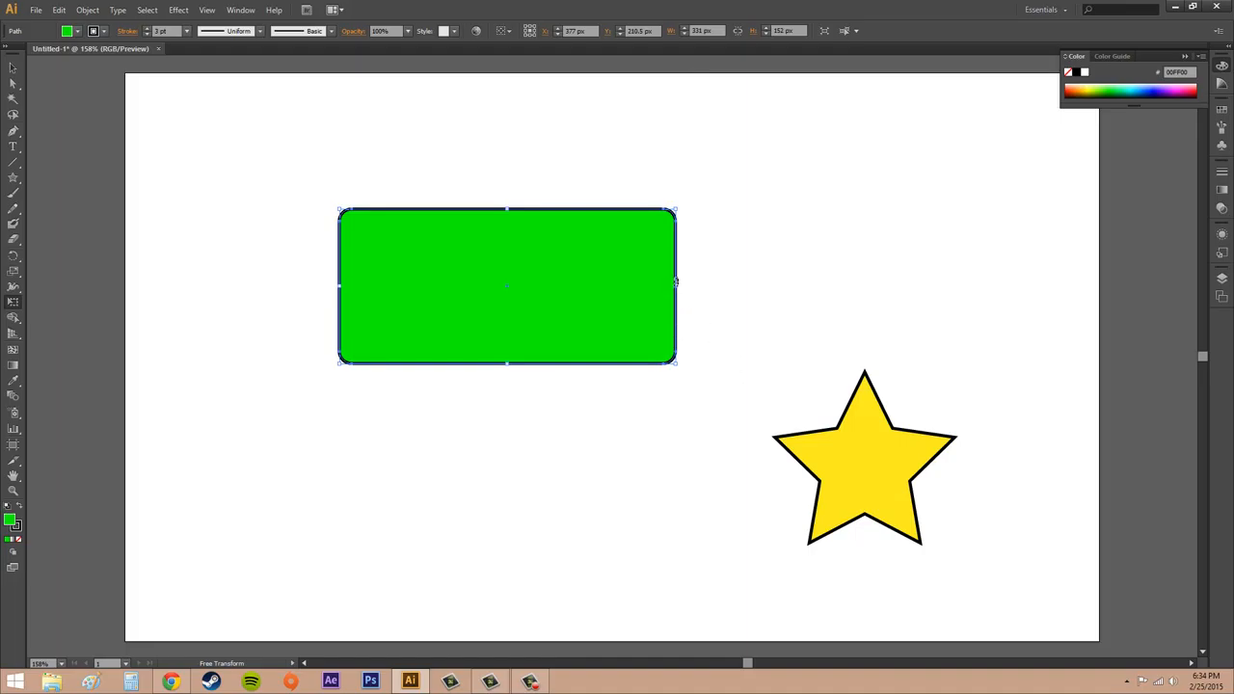
left_click_drag(678, 285, 723, 218)
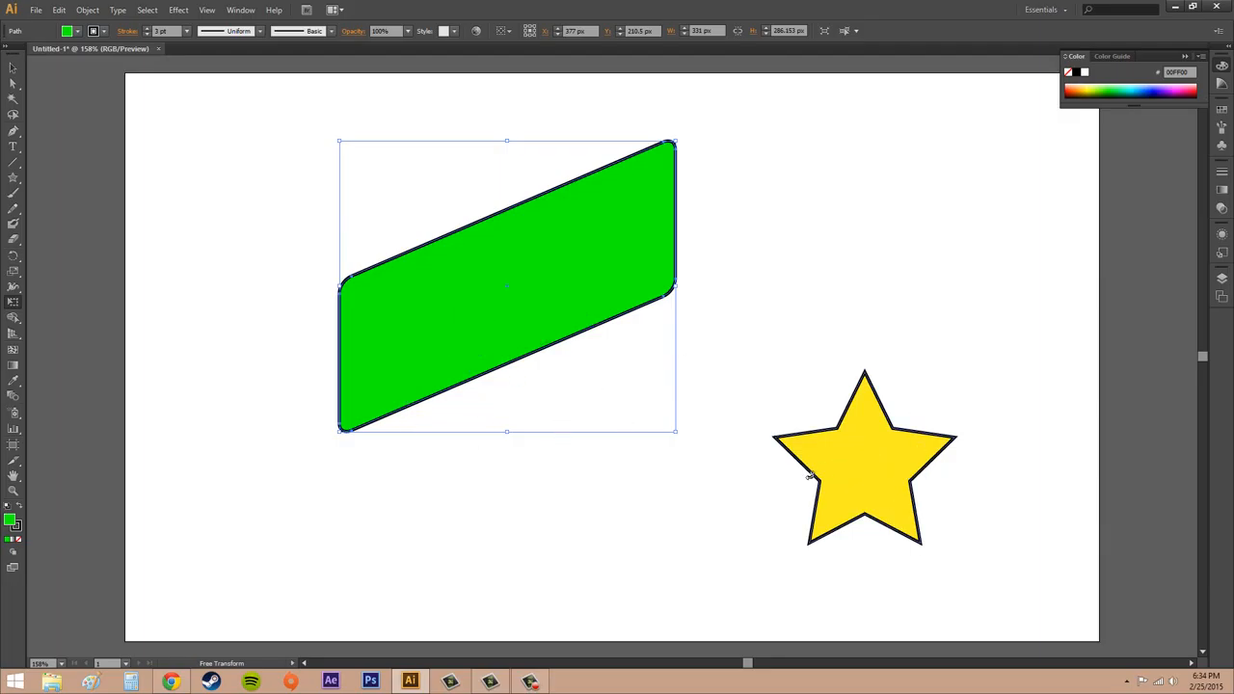
key("ctrl+z")
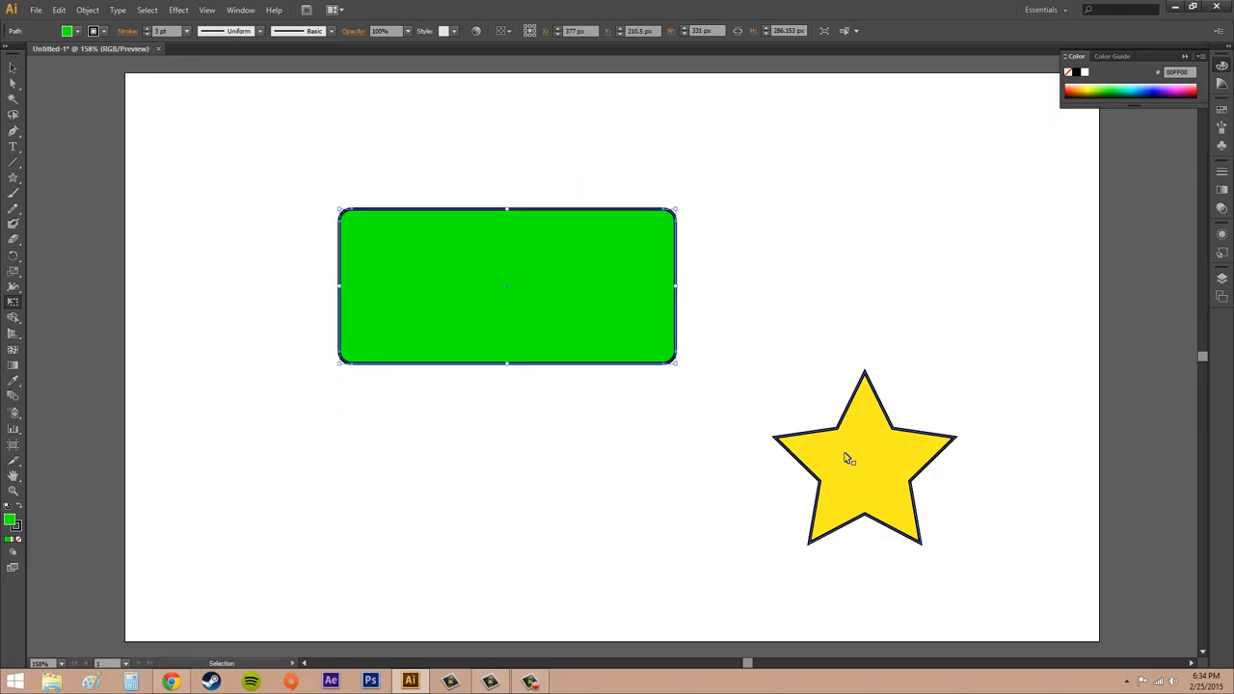
Step: Try shearing the yellow star vertically about its center with Free Transform, and undo the shear
left_click(12, 69)
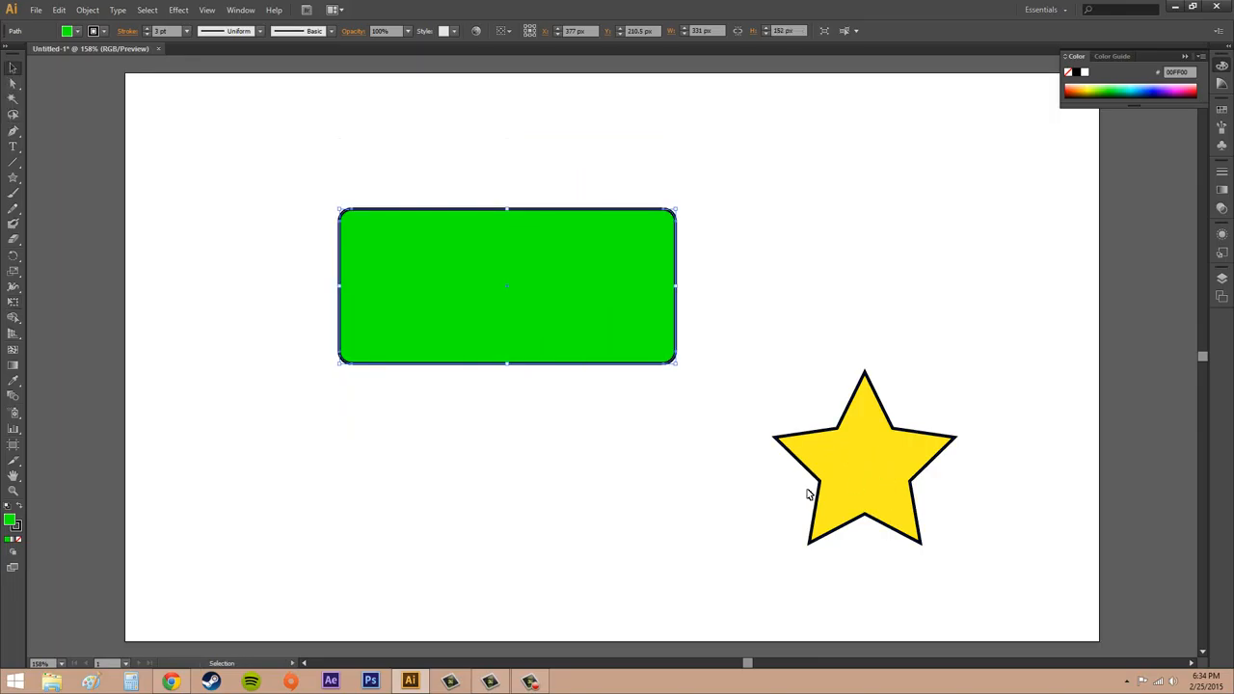
left_click(862, 460)
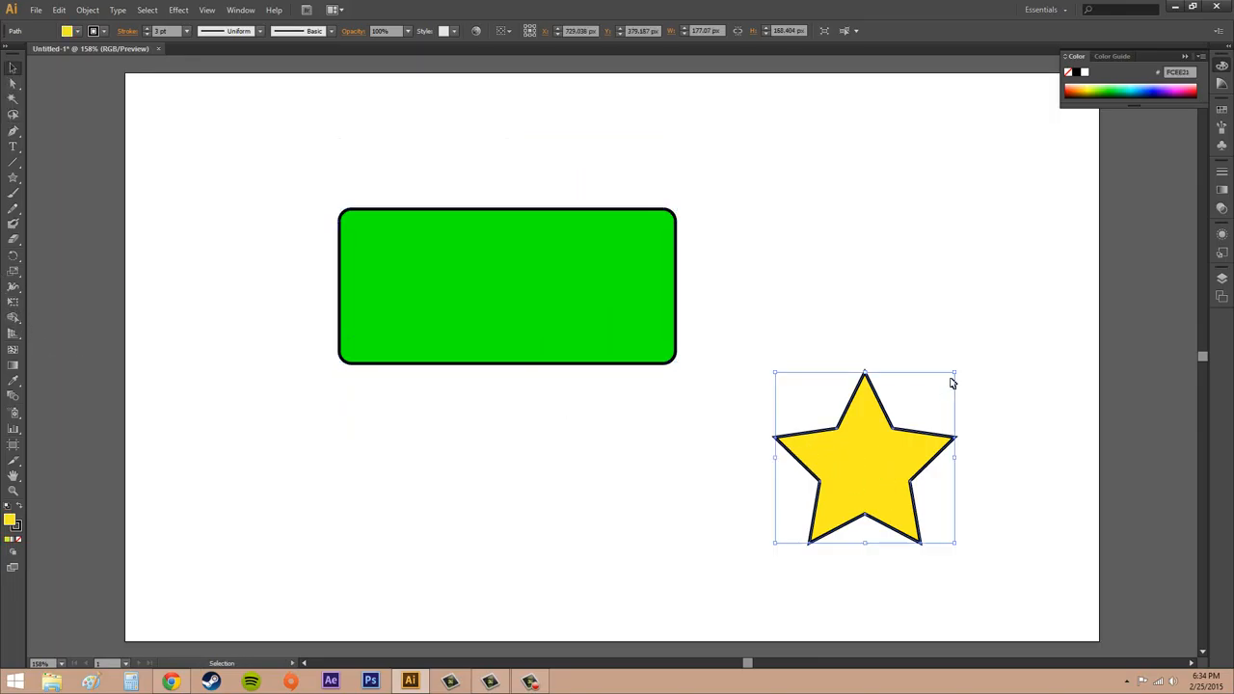
left_click(12, 302)
left_click_drag(957, 458, 982, 411)
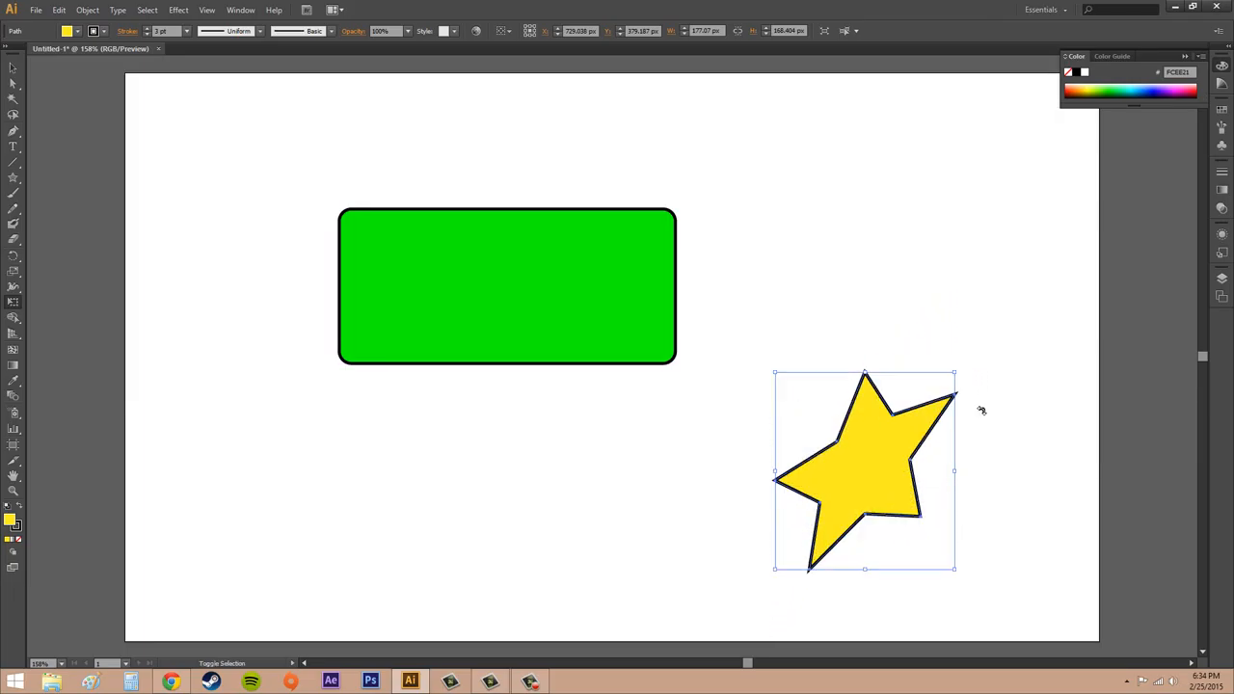
left_click(14, 66)
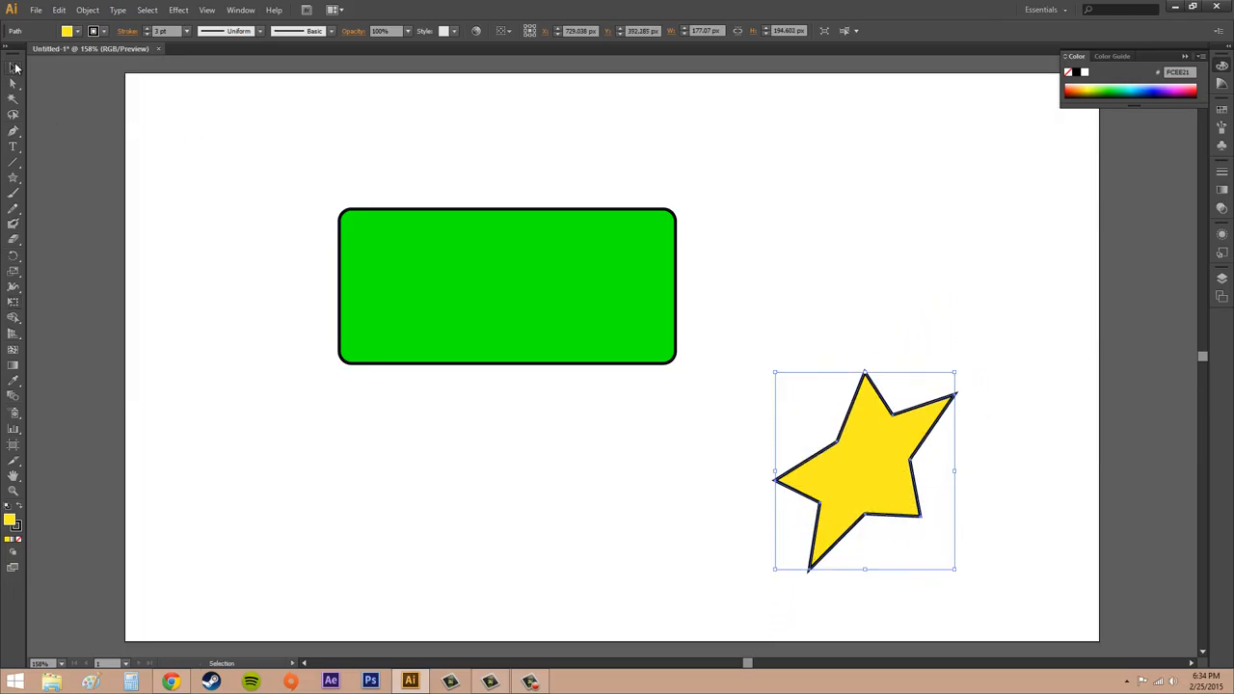
left_click(542, 454)
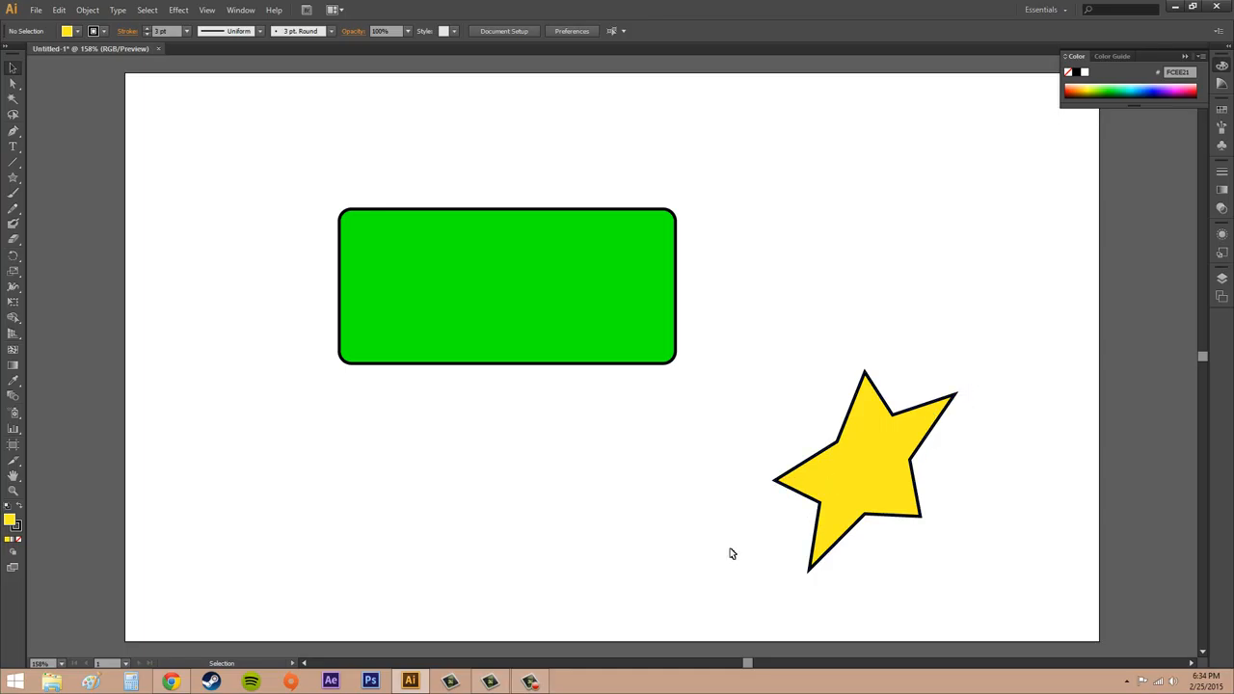
key("ctrl+z")
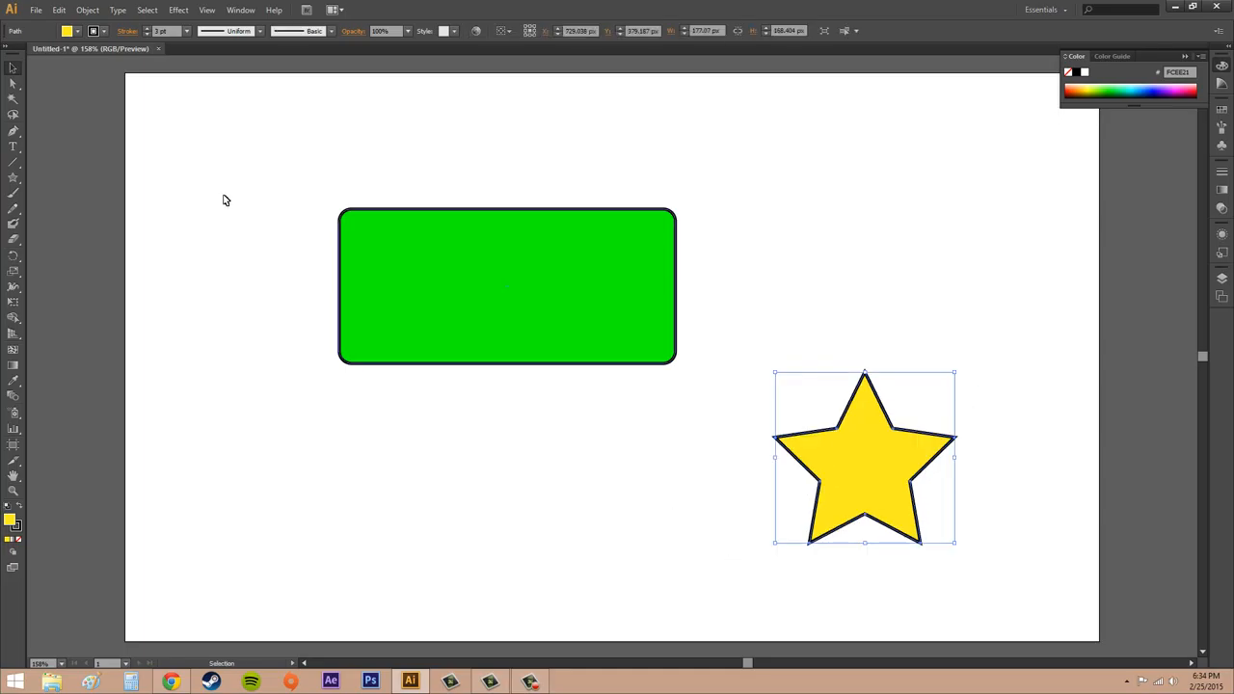
left_click(946, 336)
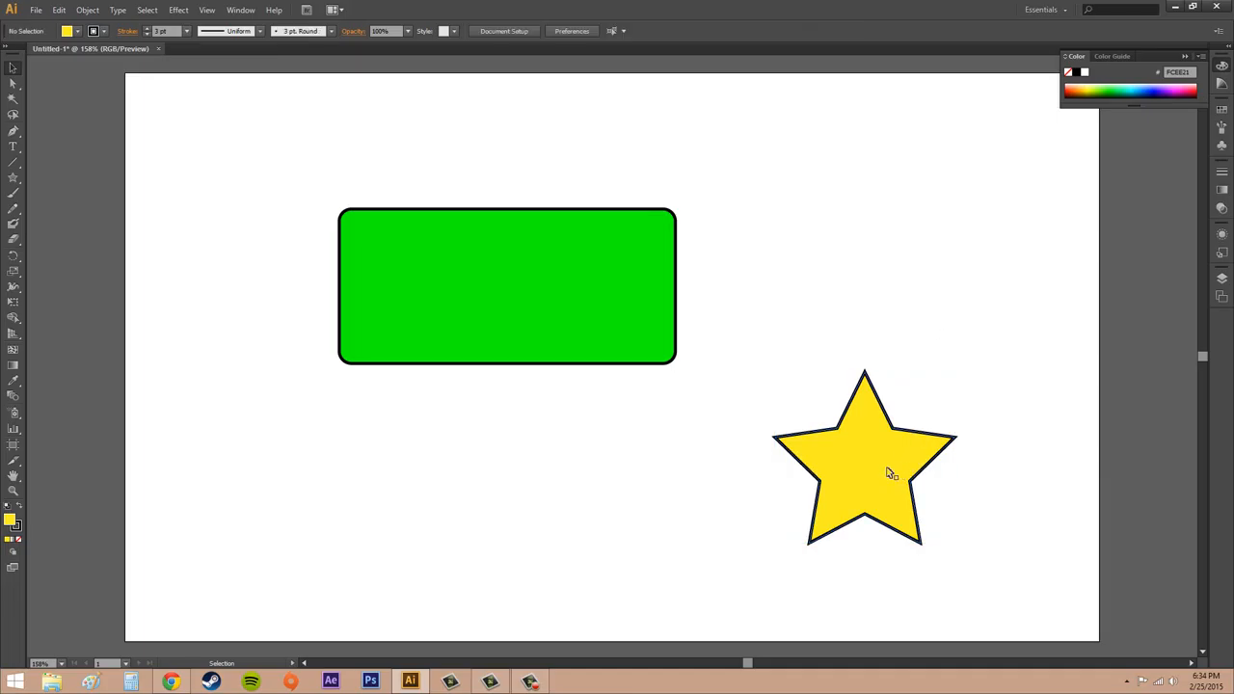
Step: Try distorting the green rectangle by pulling only its upper-right corner outward with Free Transform, and undo the distortion
left_click(856, 456)
left_click(538, 282)
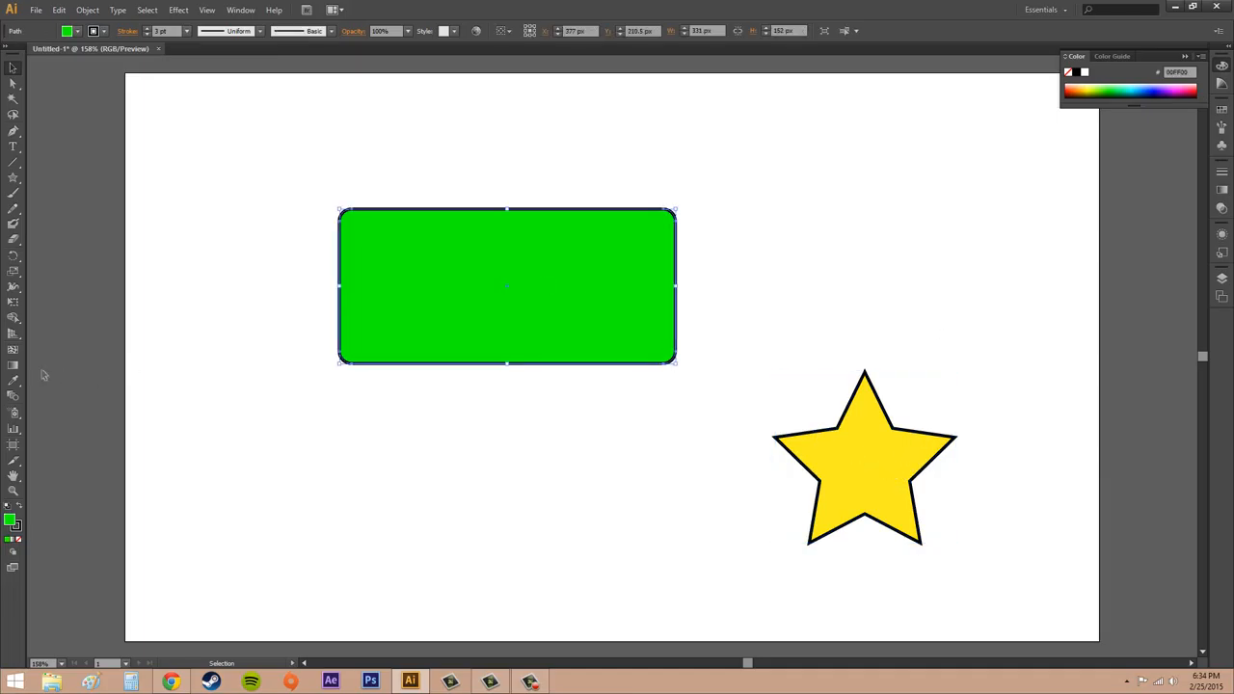
left_click(13, 302)
left_click_drag(678, 207, 725, 137)
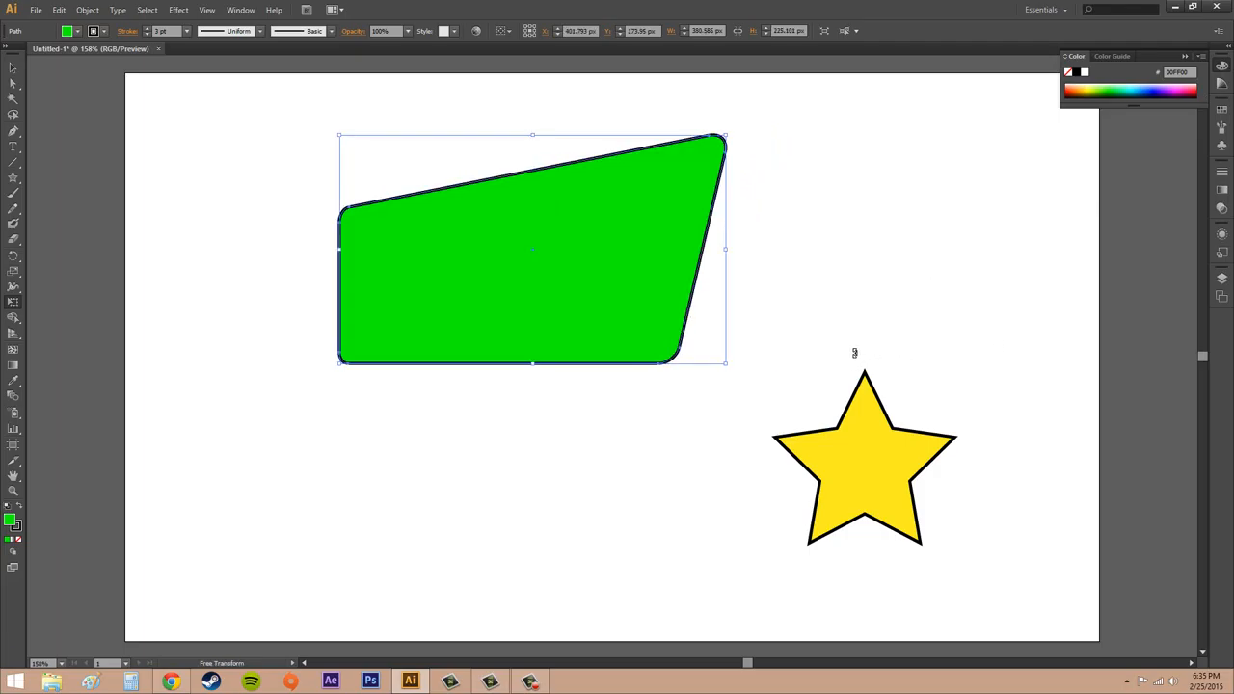
key("ctrl+z")
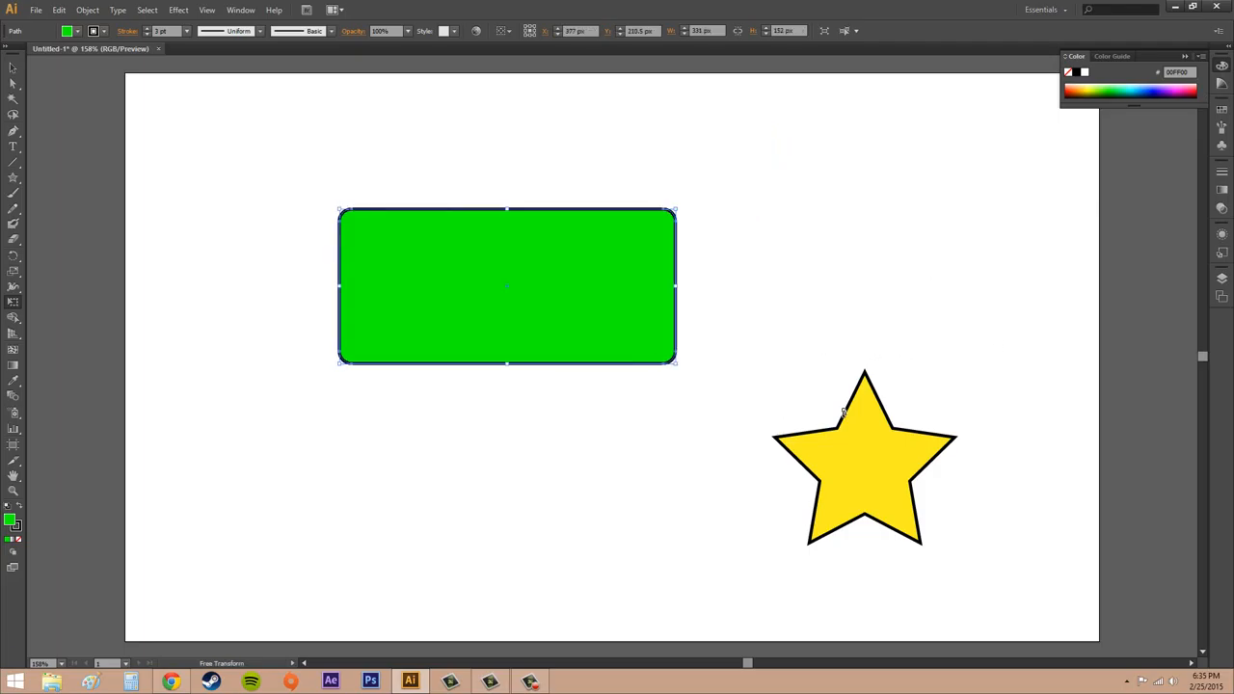
left_click(12, 67)
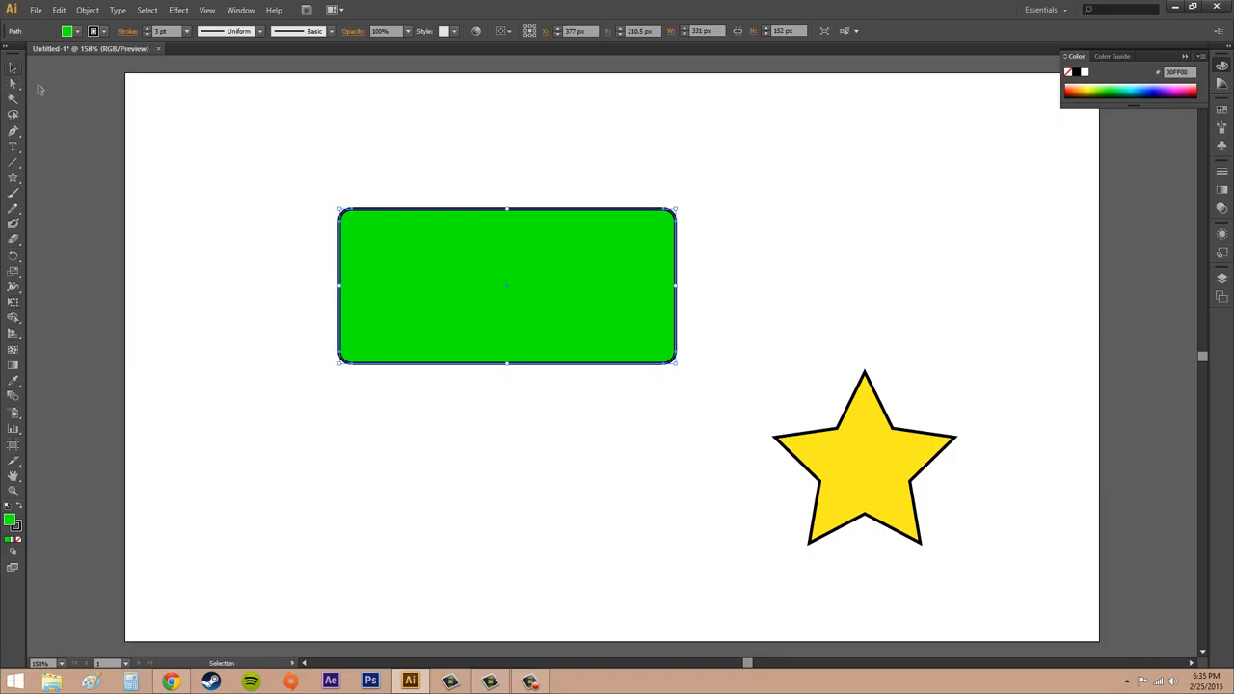
Step: Try distorting the yellow star by pulling the upper-right corner of its bounding box up and inward, undo it, and deselect the star
left_click(868, 487)
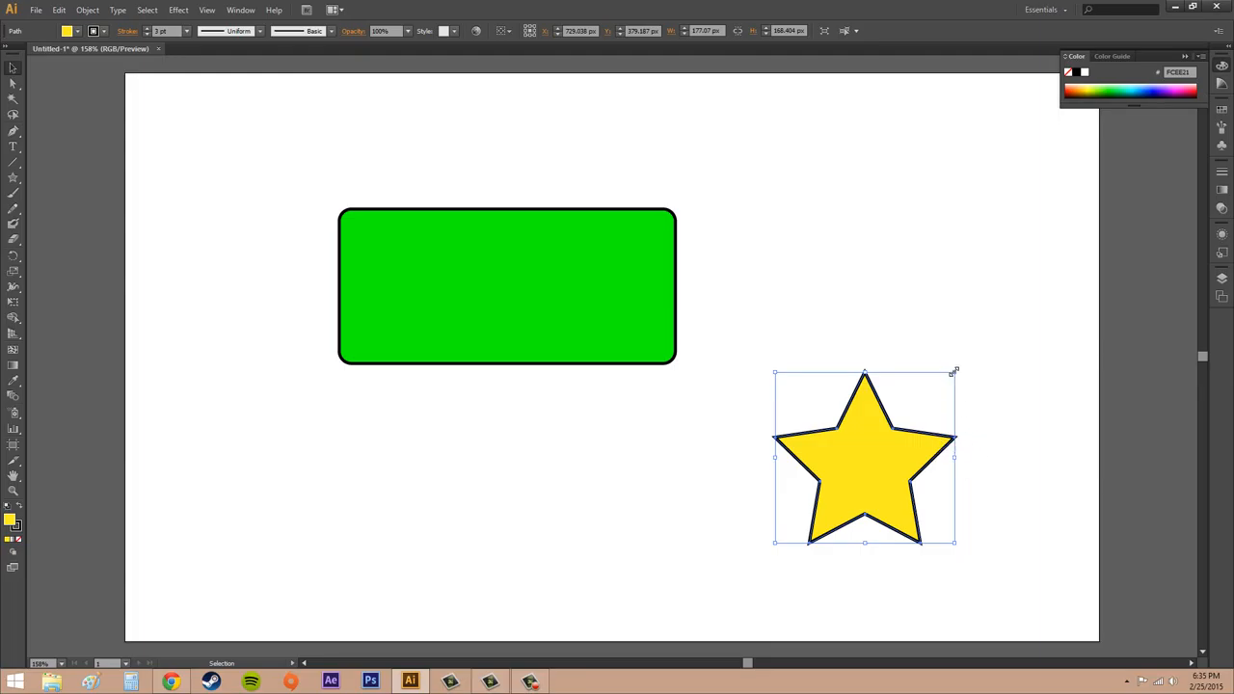
left_click_drag(952, 369, 984, 337)
left_click(14, 302)
left_click_drag(955, 372, 933, 307)
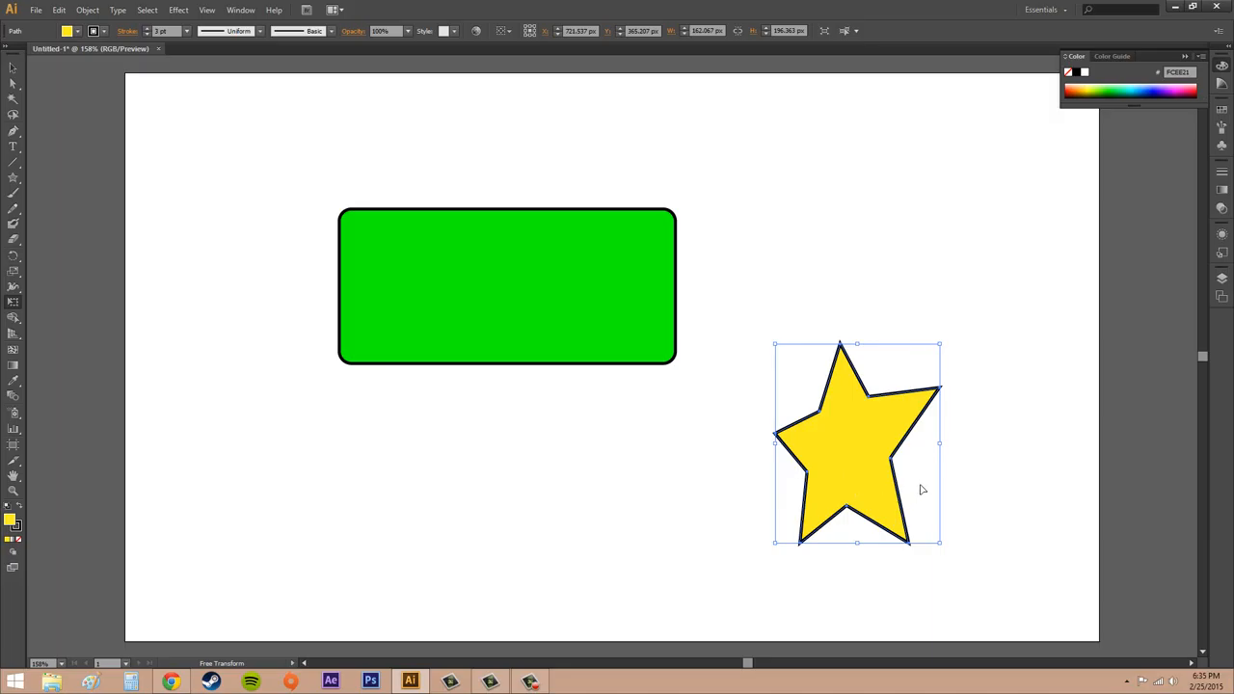
key("ctrl+z")
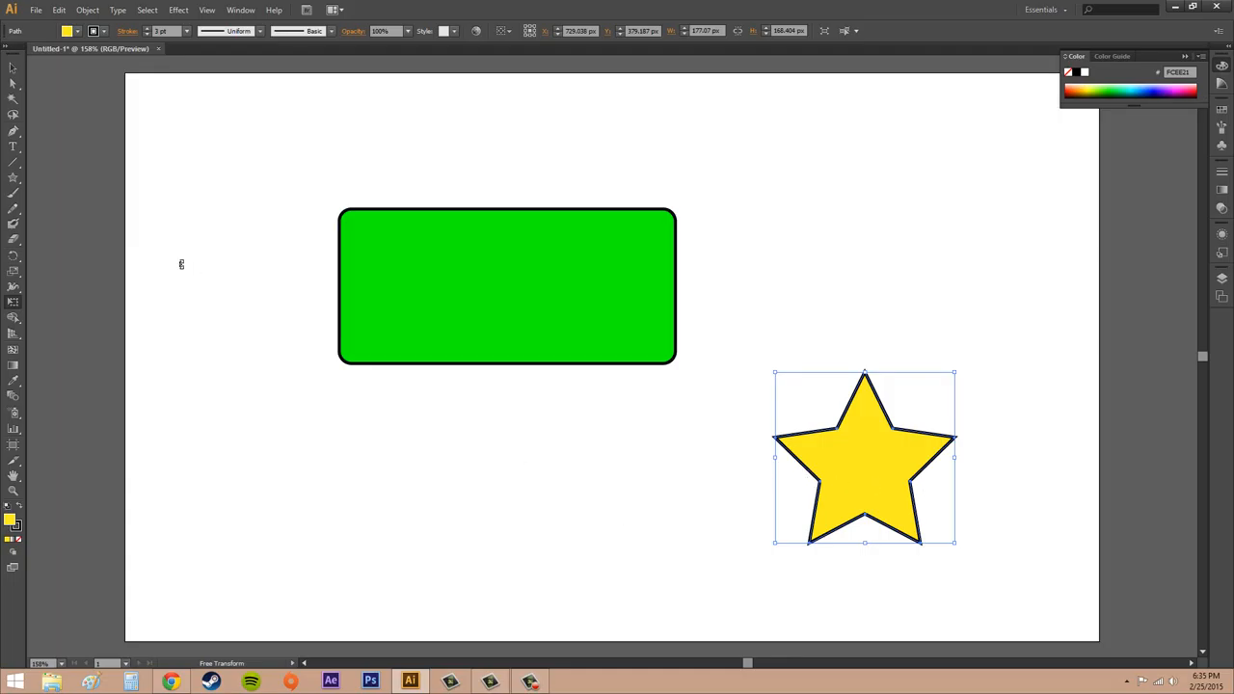
left_click(15, 69)
left_click(381, 135)
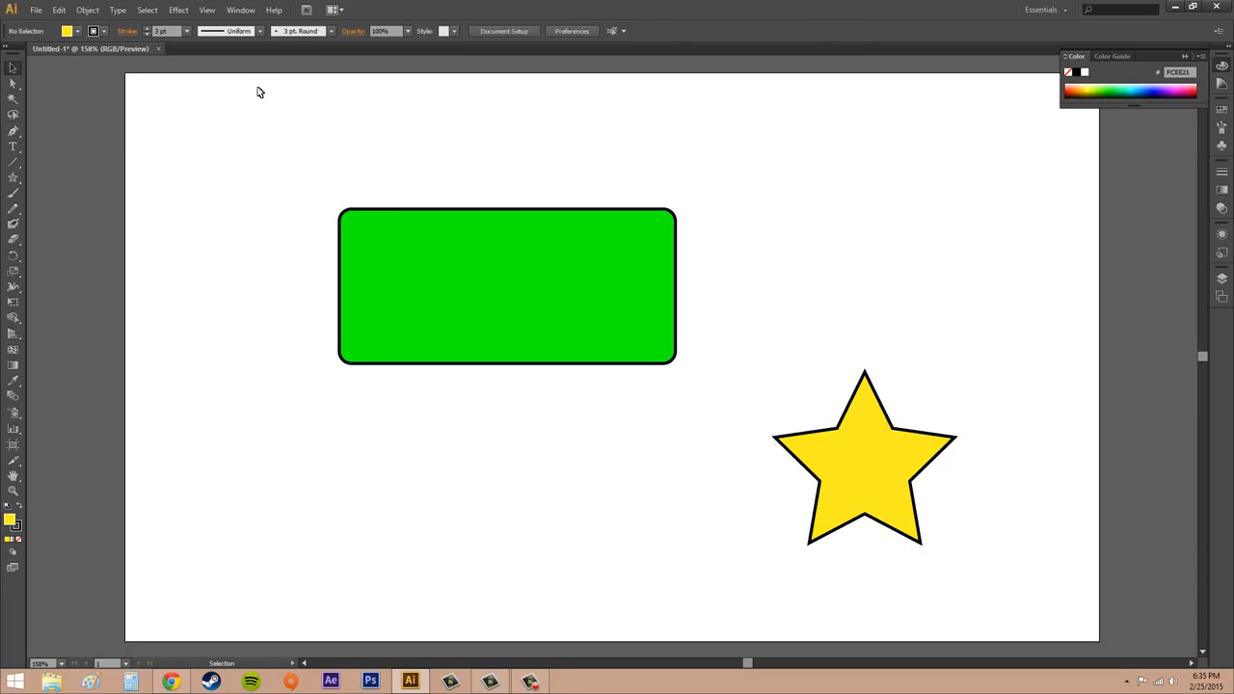
Step: Enable the Transform Tools display option in the Smart Guides preferences
left_click(60, 12)
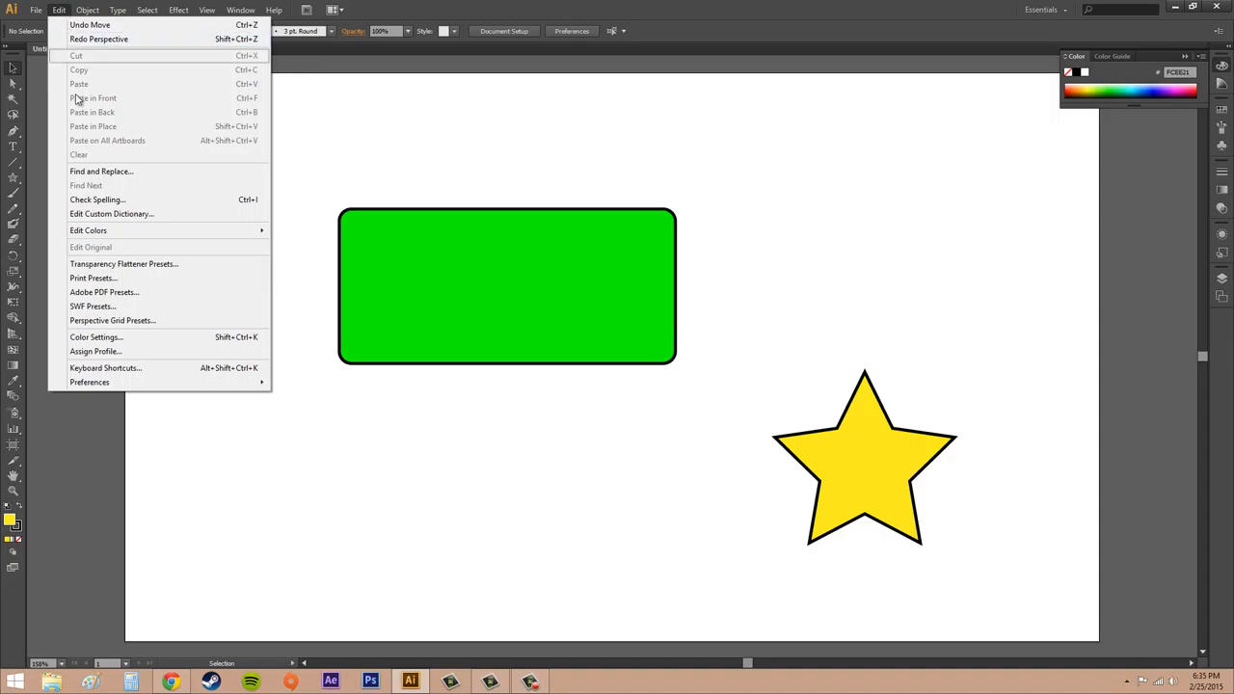
mouse_move(96, 385)
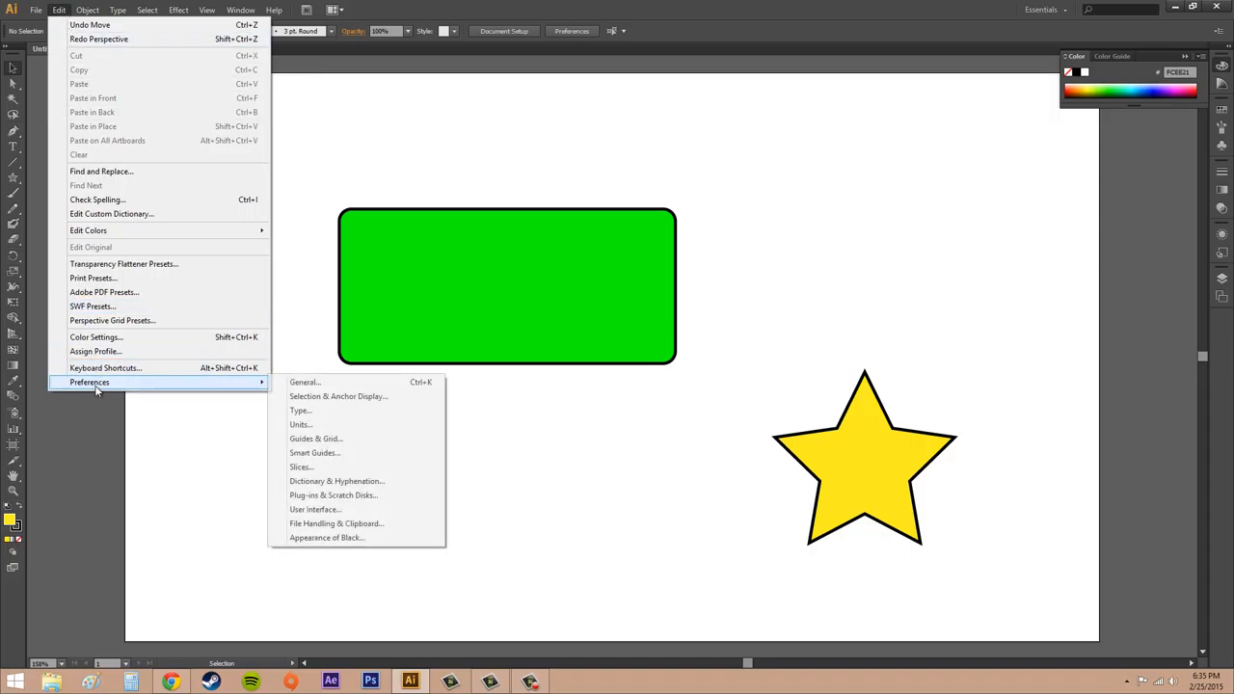
left_click(322, 456)
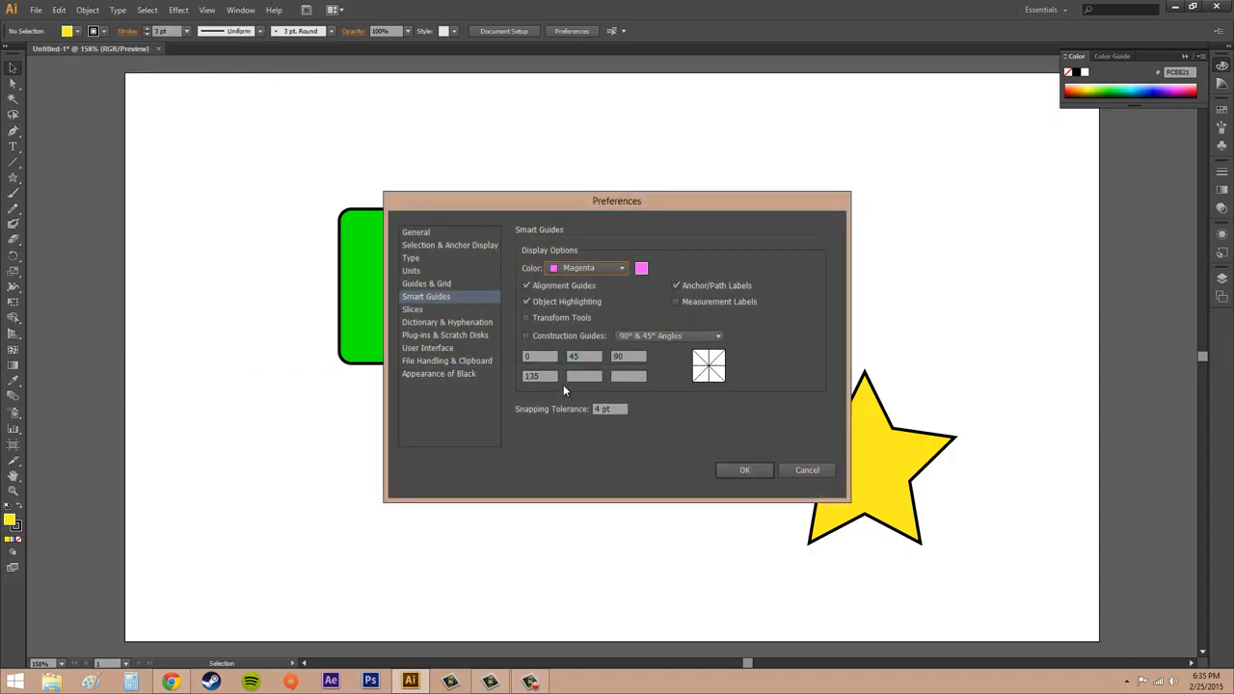
left_click(528, 318)
left_click(745, 472)
Step: Try distorting the star's upper-right bounding corner with Free Transform, aligning it to the green rectangle's bottom edge, and undo the distortion
left_click(857, 443)
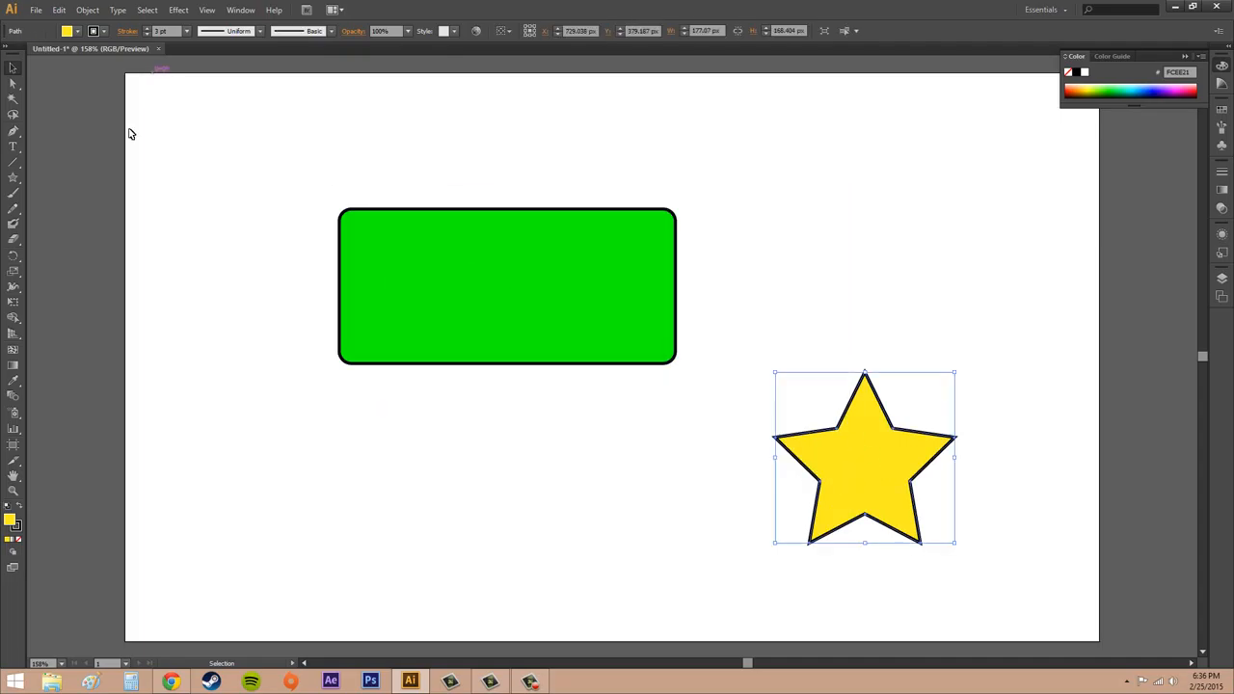
left_click(17, 304)
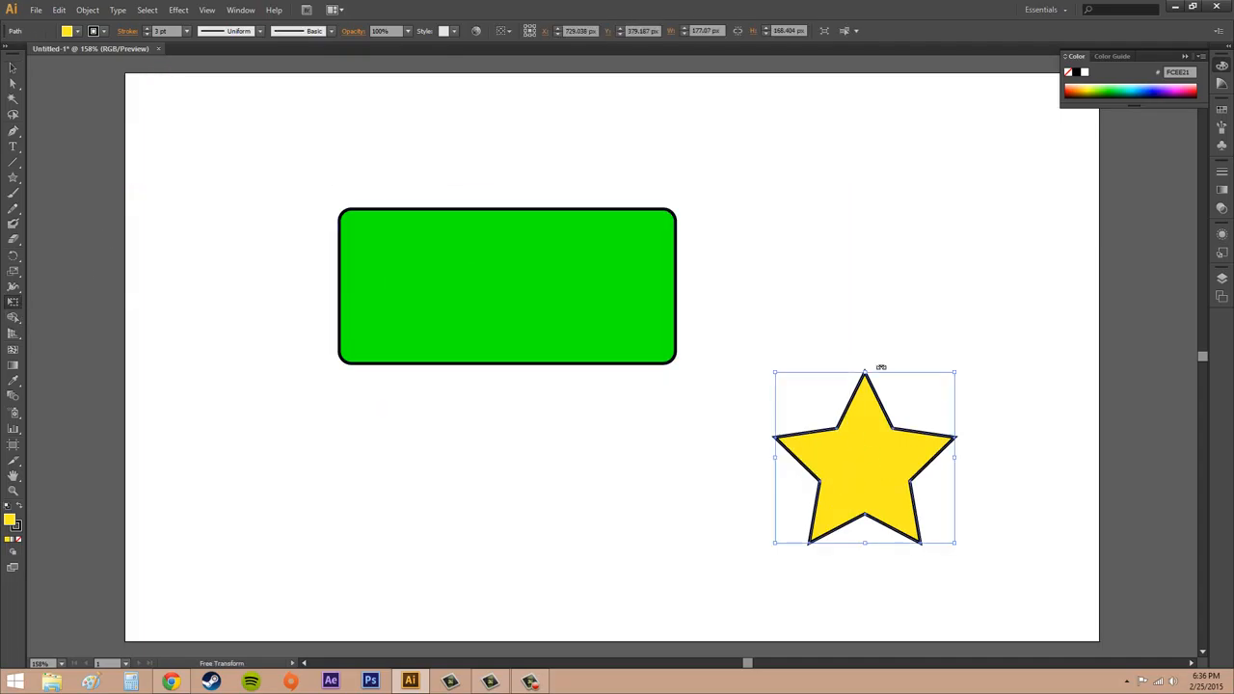
left_click_drag(958, 367, 1008, 358)
left_click_drag(970, 395, 952, 361)
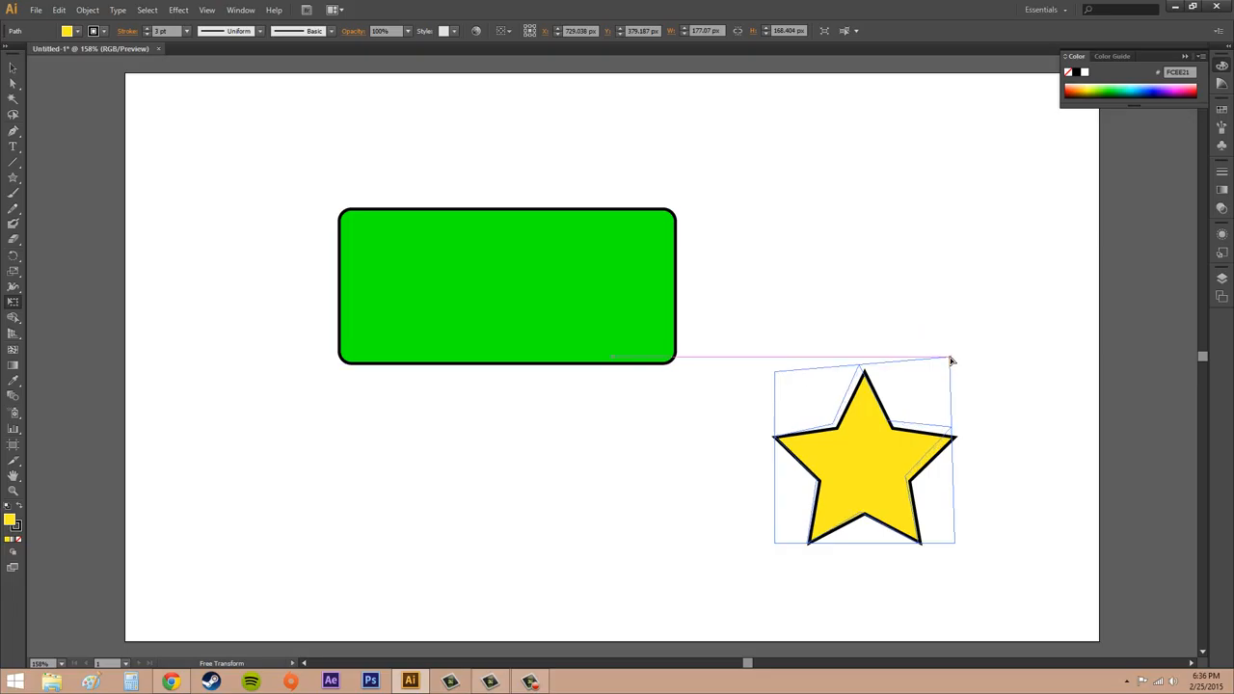
left_click_drag(952, 361, 951, 368)
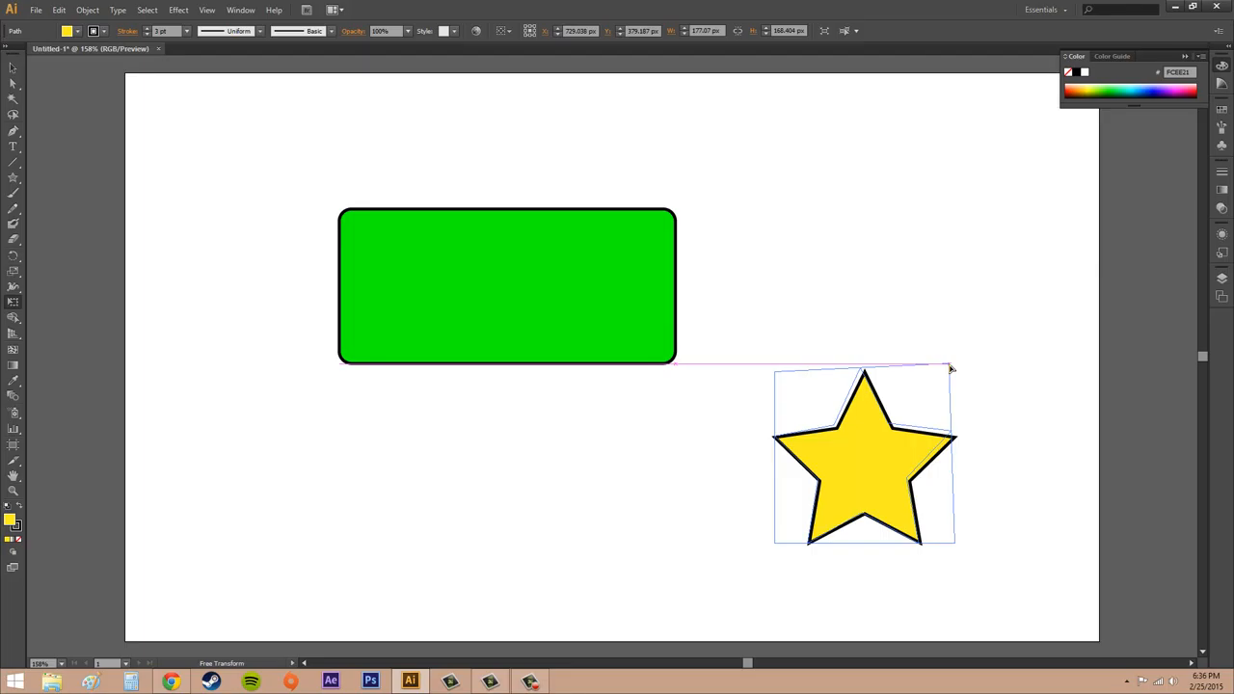
left_click_drag(951, 368, 951, 368)
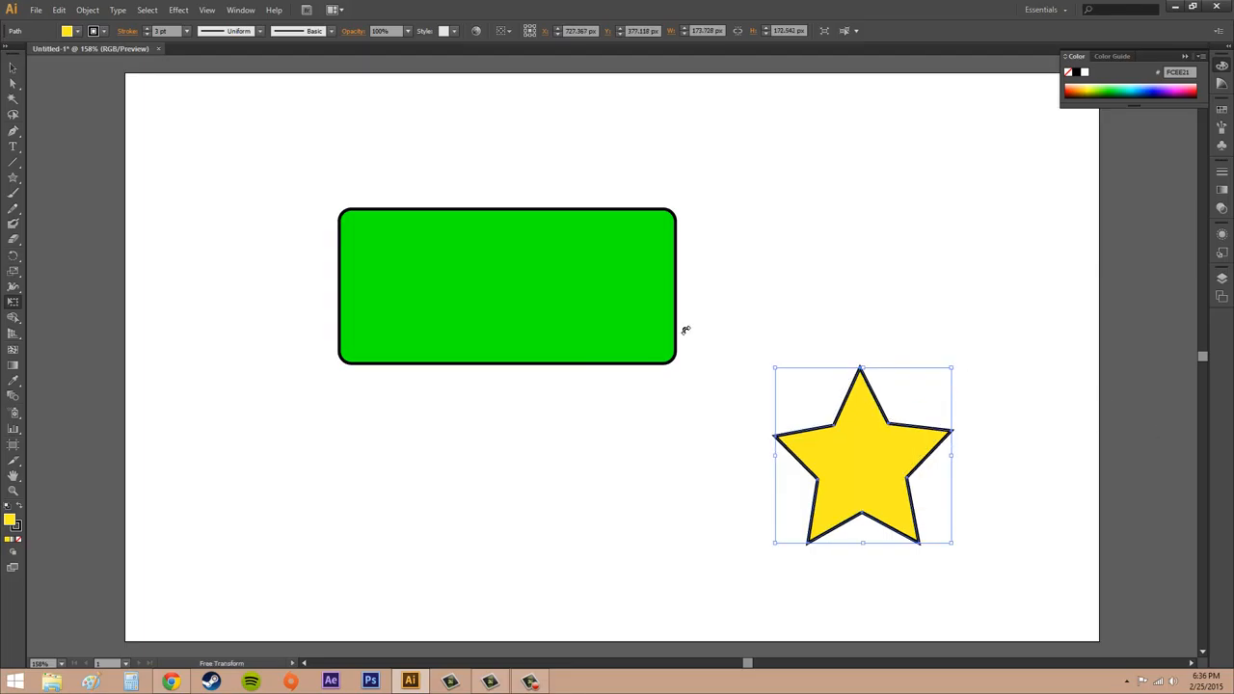
key("v")
key("ctrl+z")
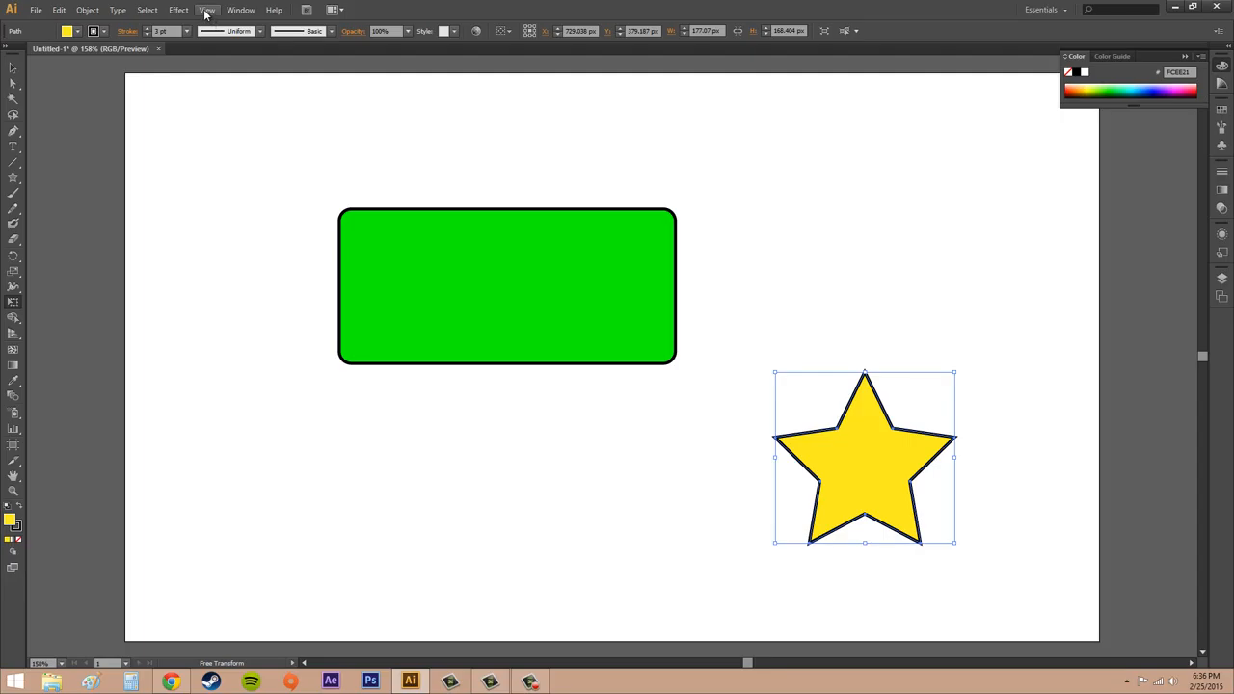
left_click(206, 10)
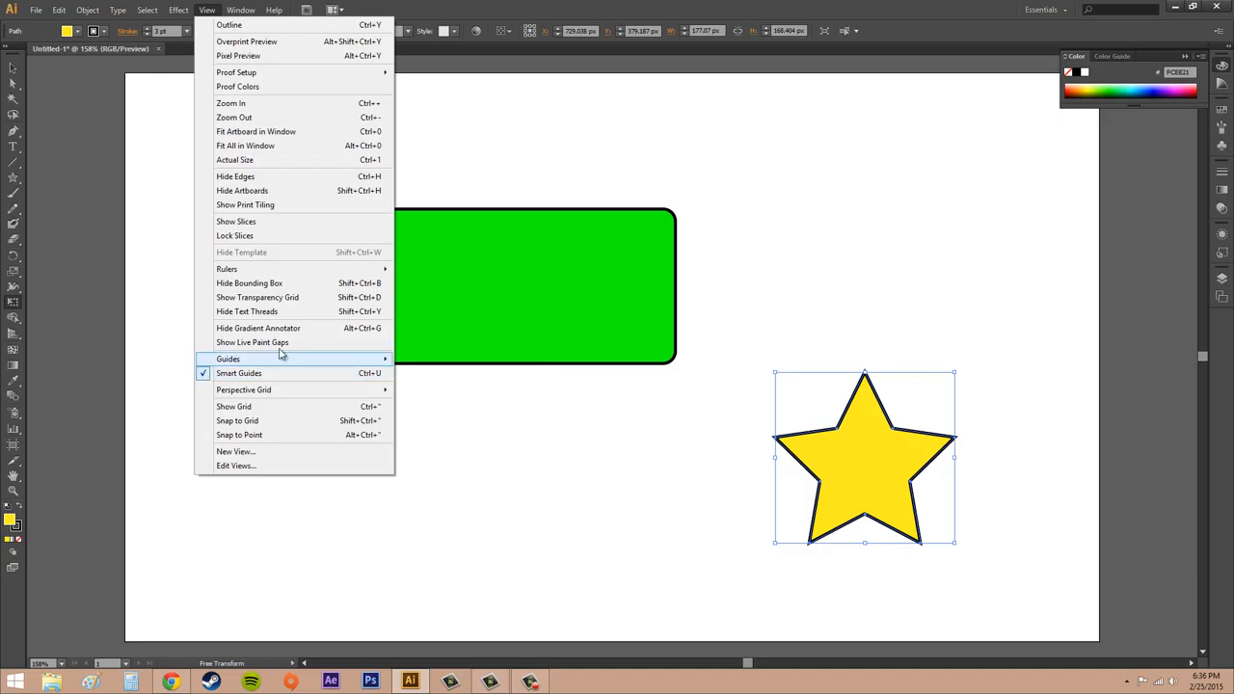
left_click(903, 177)
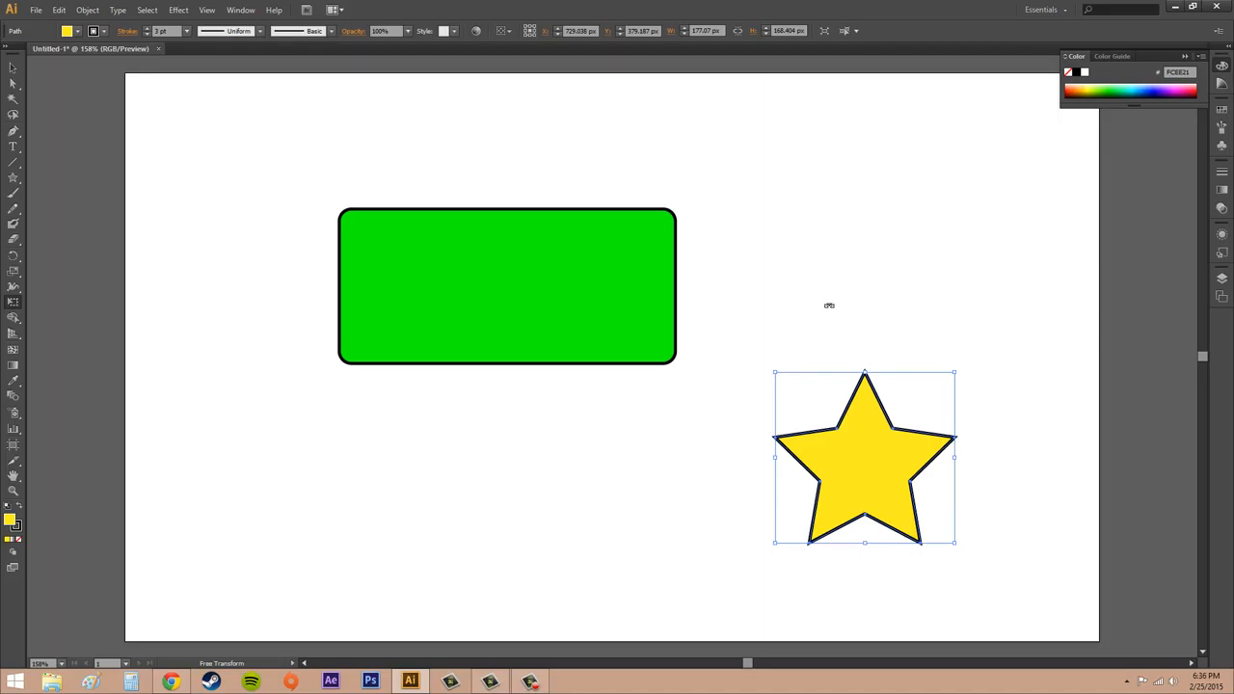
Step: Show the Transform panel and set the star's X position to 500 px
left_click(242, 12)
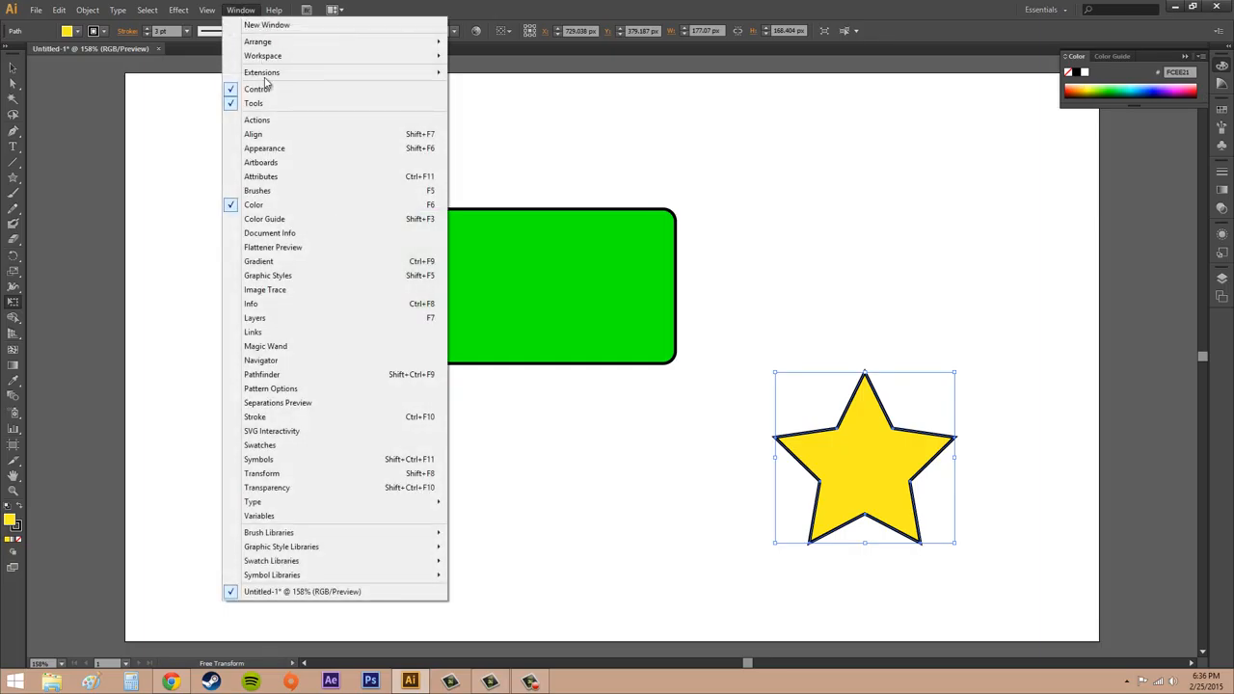
left_click(285, 477)
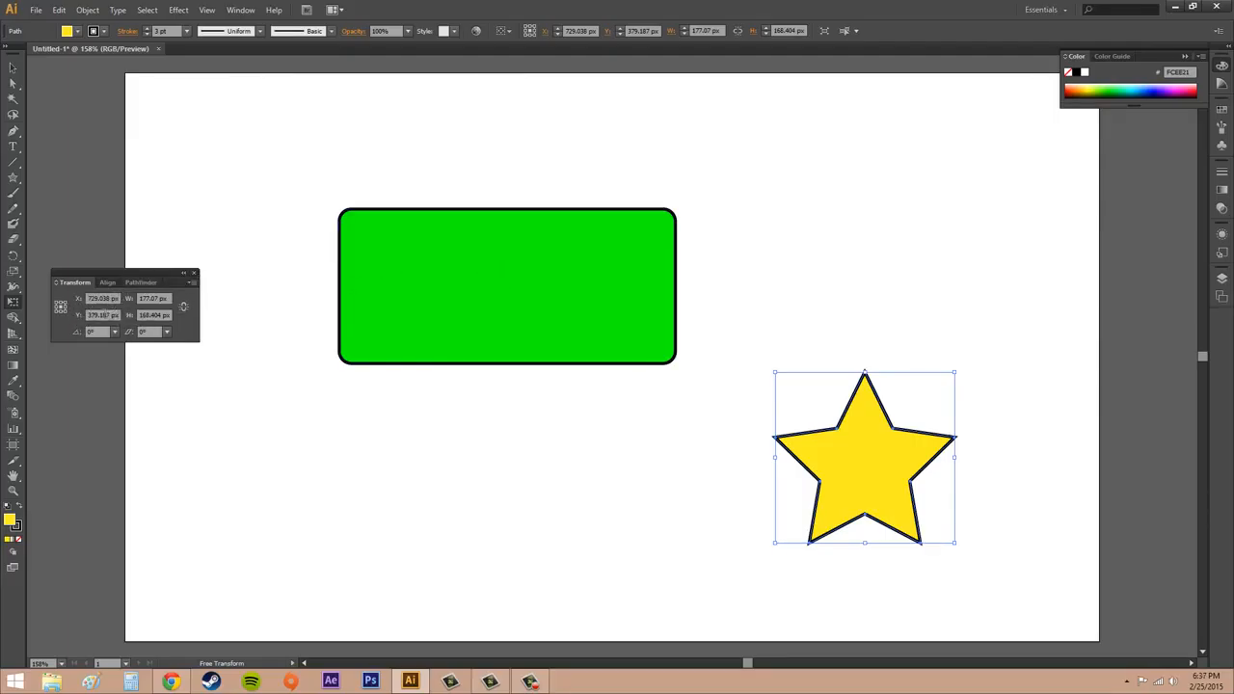
left_click(102, 299)
type("500")
key("Return")
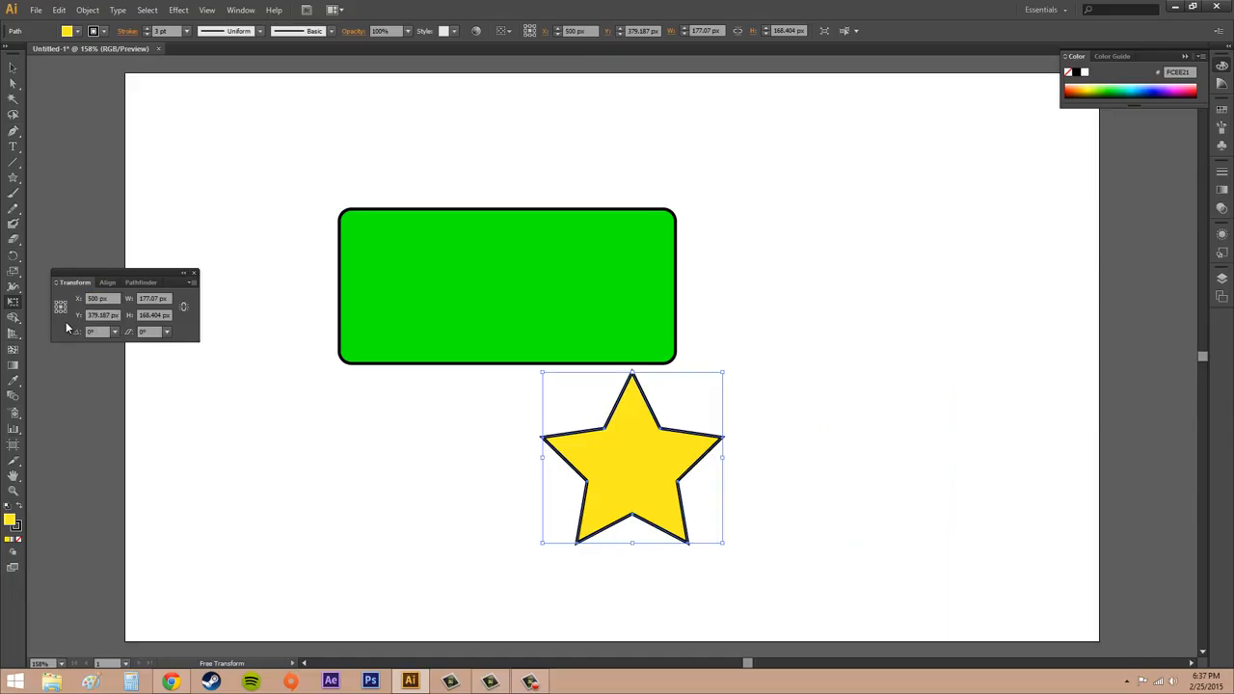
Step: Constrain the star's width and height proportions and set its width to 200 px
left_click(185, 307)
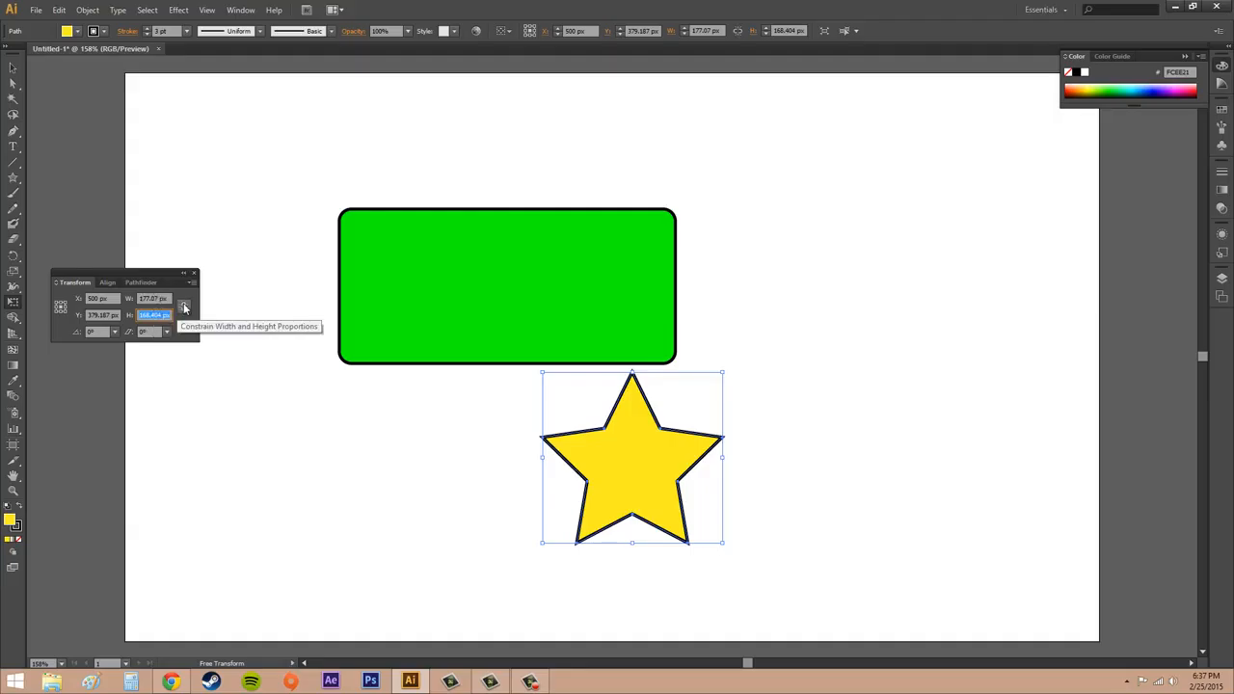
left_click(184, 311)
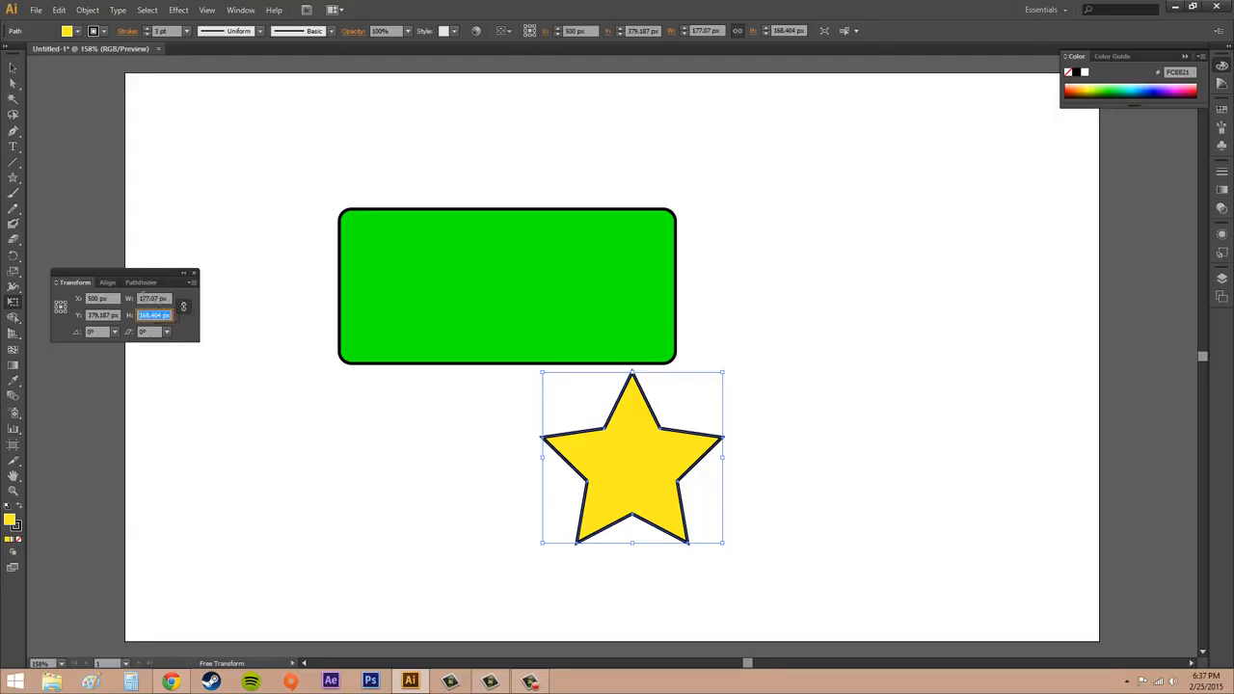
left_click(149, 299)
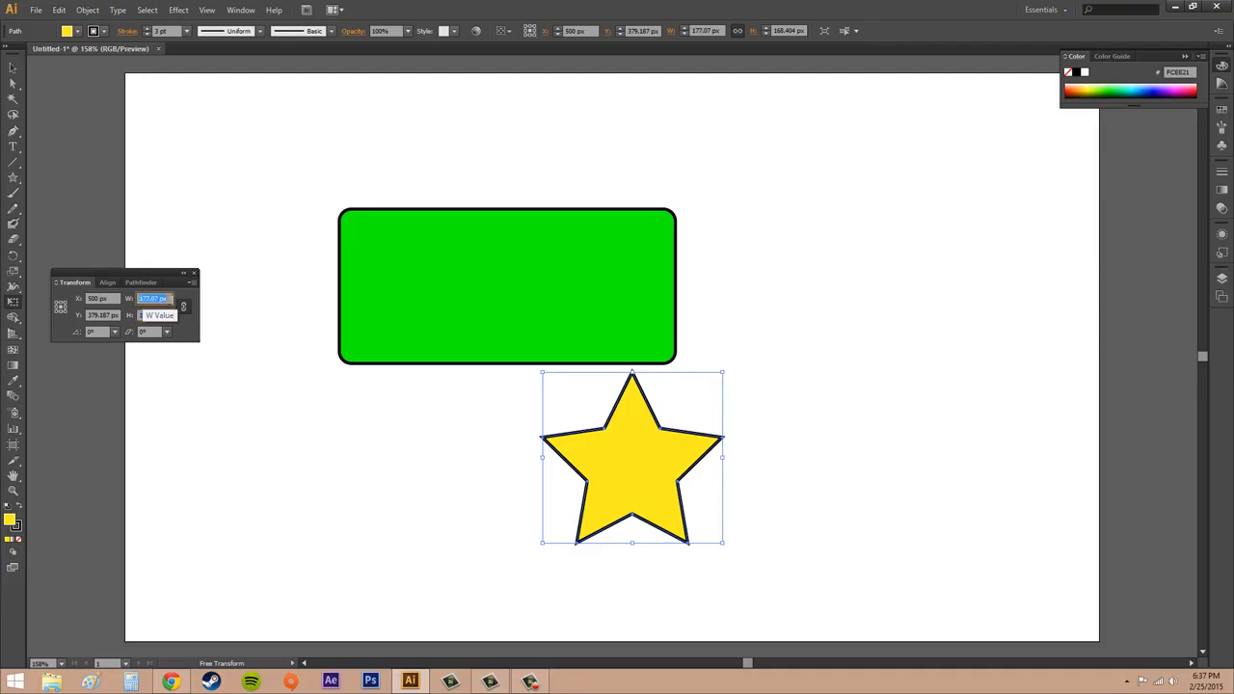
type("200")
key("Return")
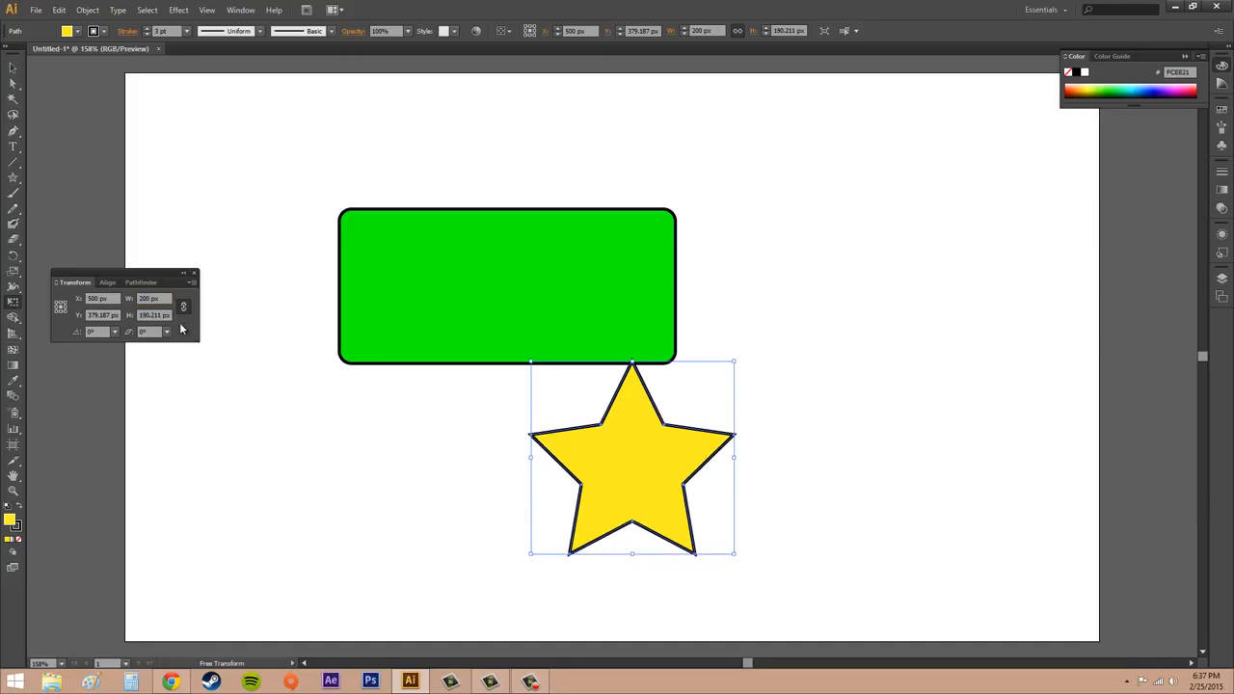
Step: Try rotating the star by exactly 26° using the Transform values, and undo the rotation
left_click(92, 332)
left_click(116, 333)
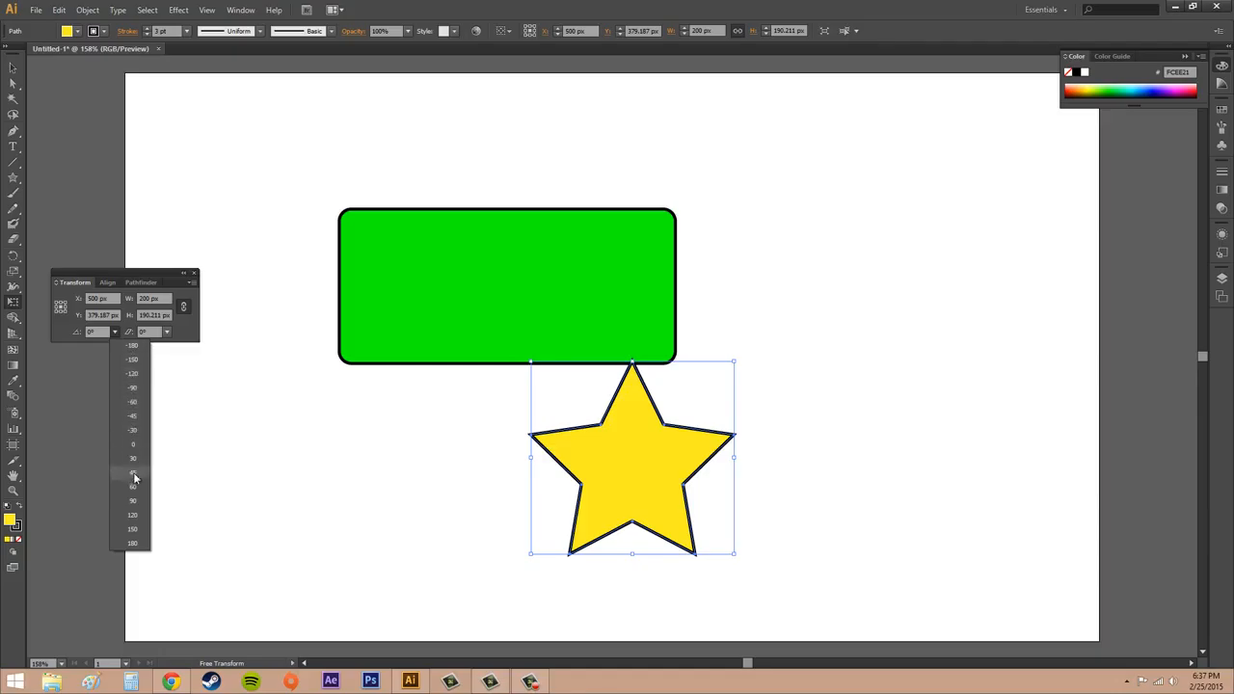
left_click(96, 332)
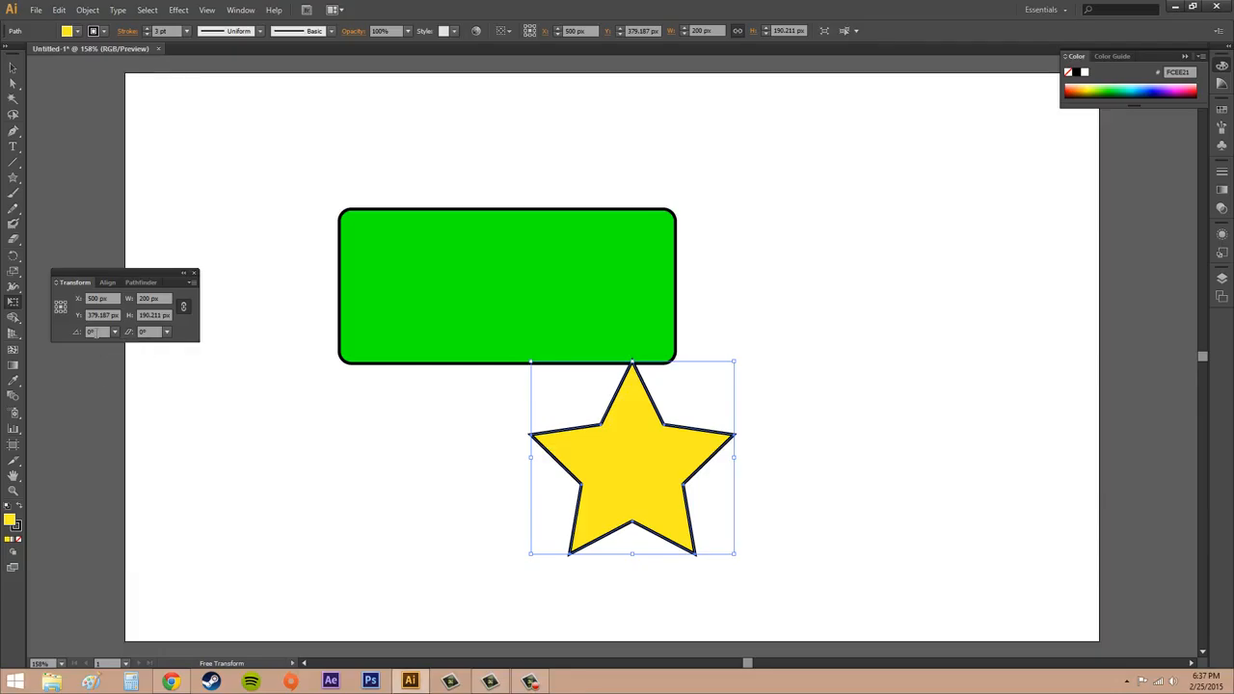
double_click(93, 332)
type("26")
key("Return")
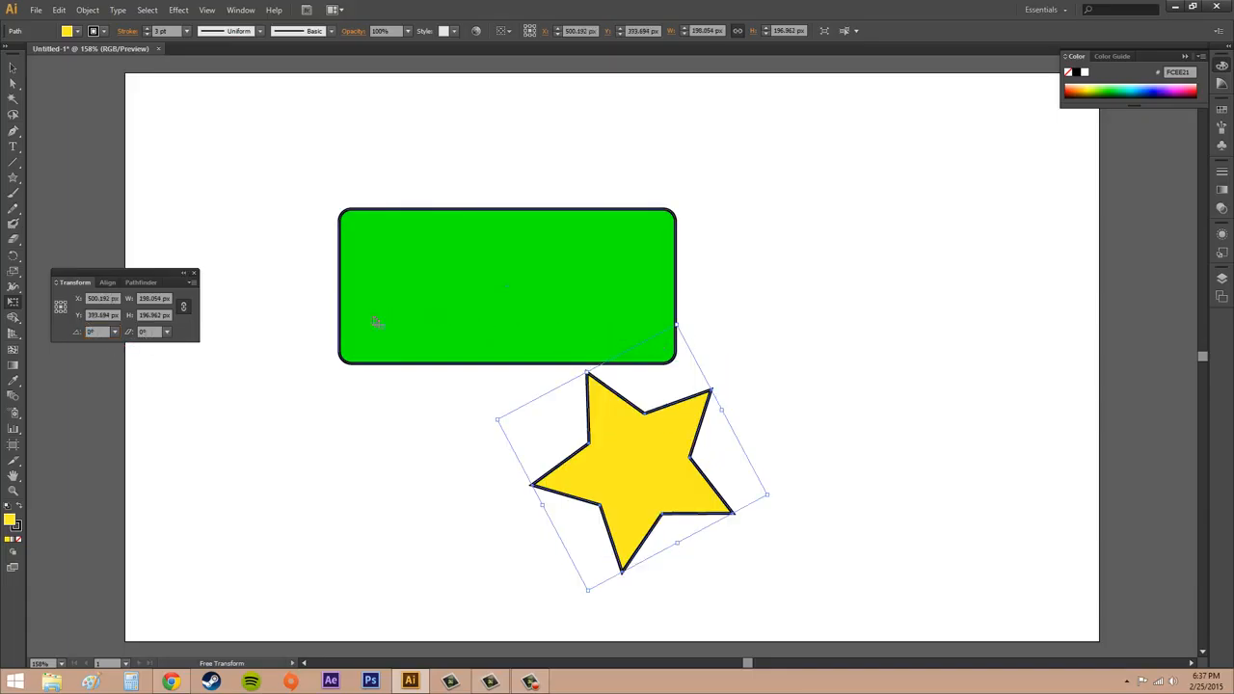
key("ctrl+z")
Step: Try shearing the star by the preset 30° angle, and undo the shear
left_click(166, 332)
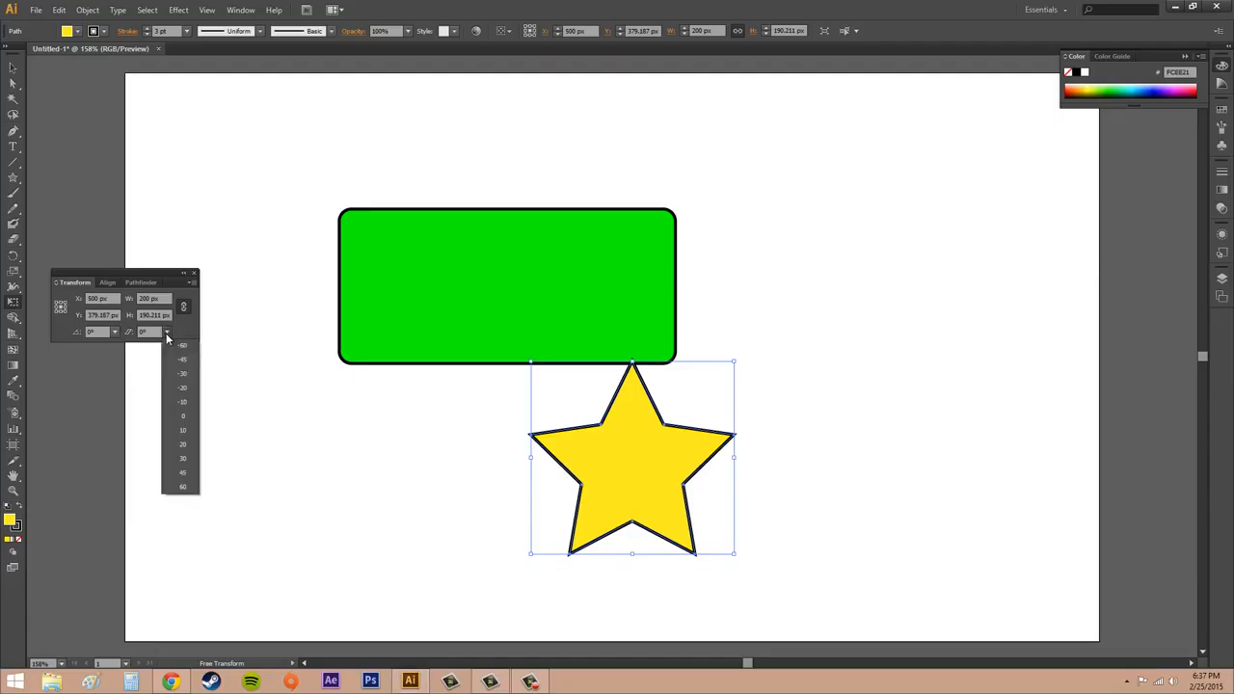
left_click(184, 461)
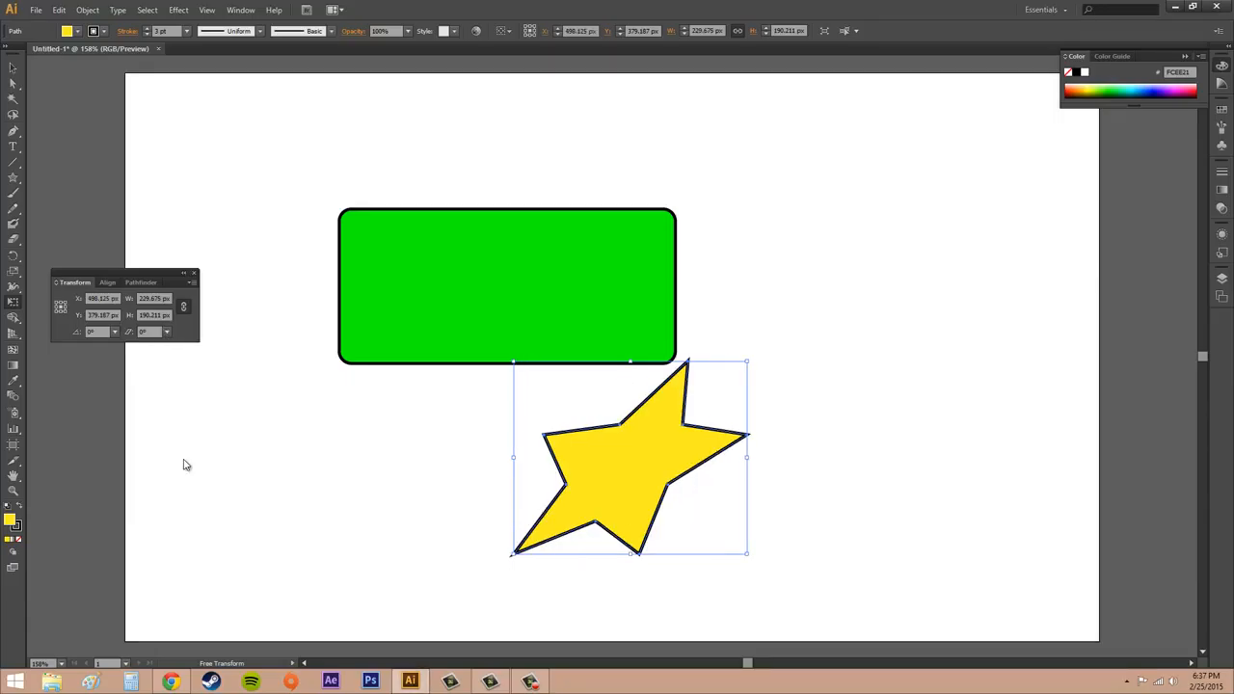
key("ctrl+z")
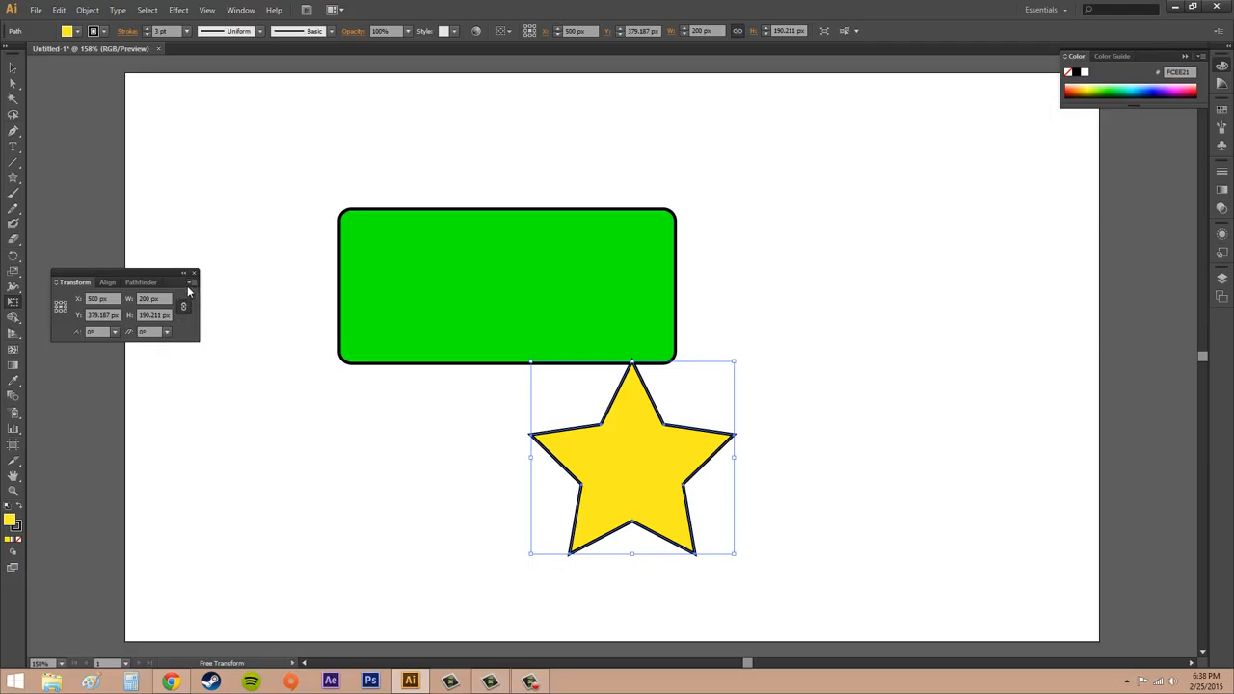
Step: Show the additional Transform options and turn off Align to Pixel Grid for the star
left_click(192, 284)
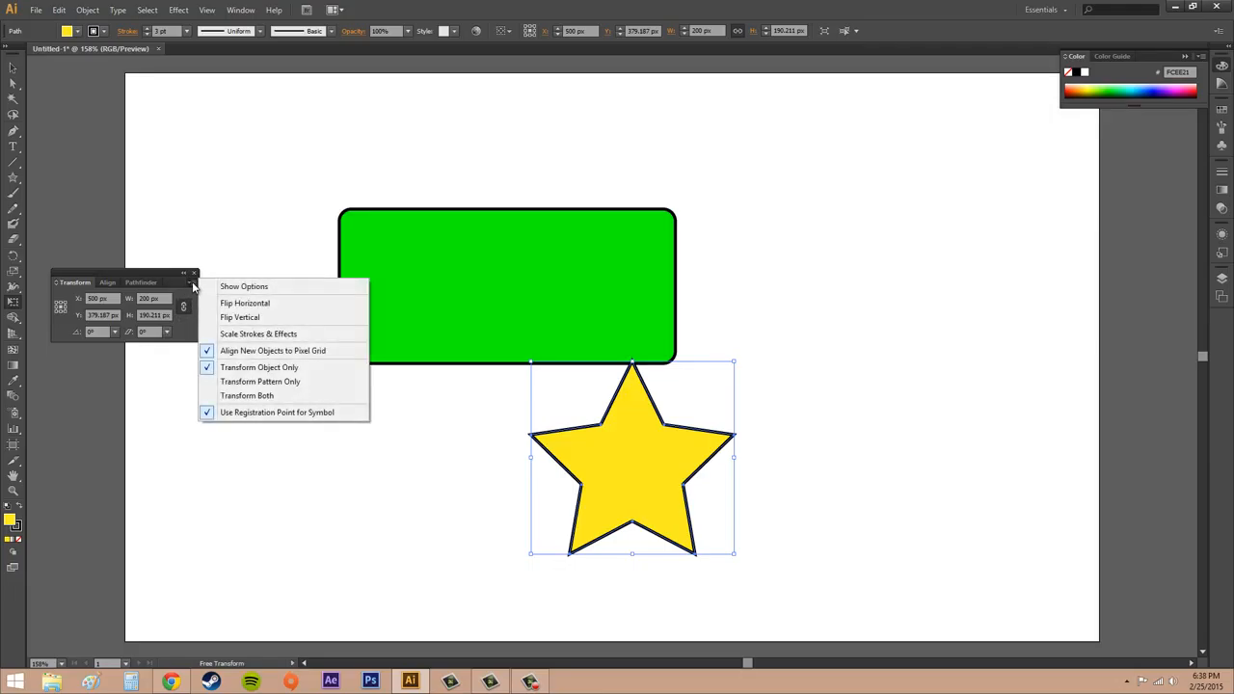
left_click(236, 288)
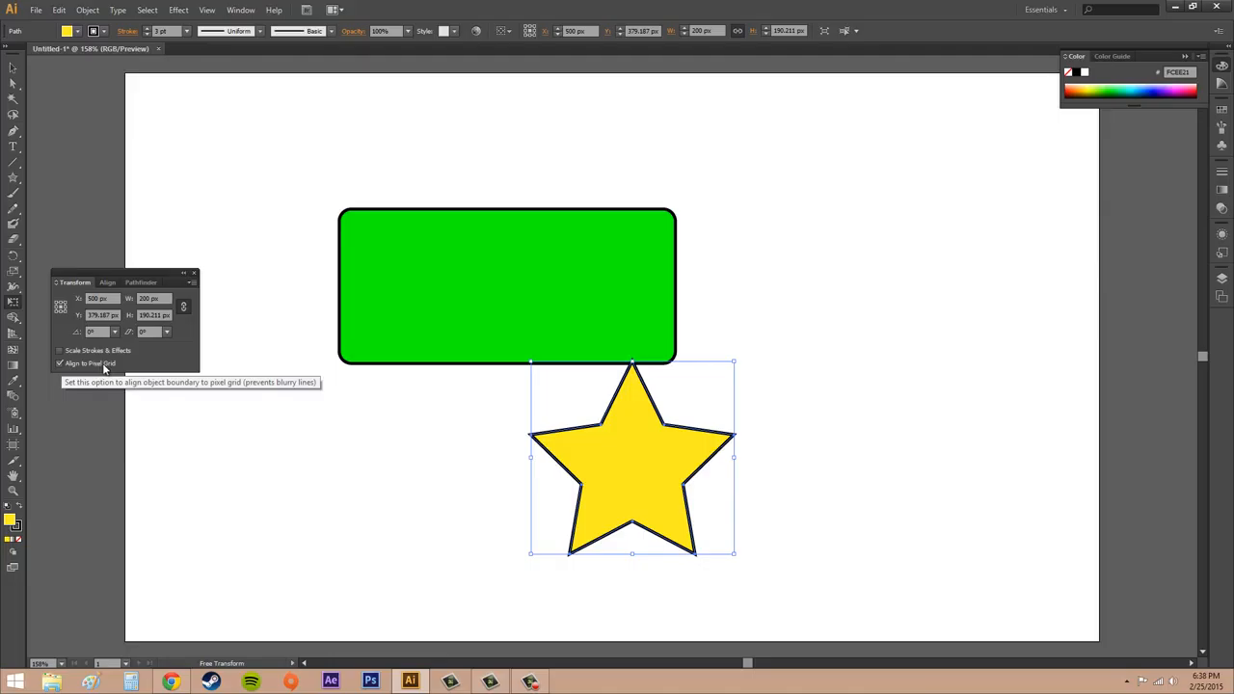
left_click(60, 363)
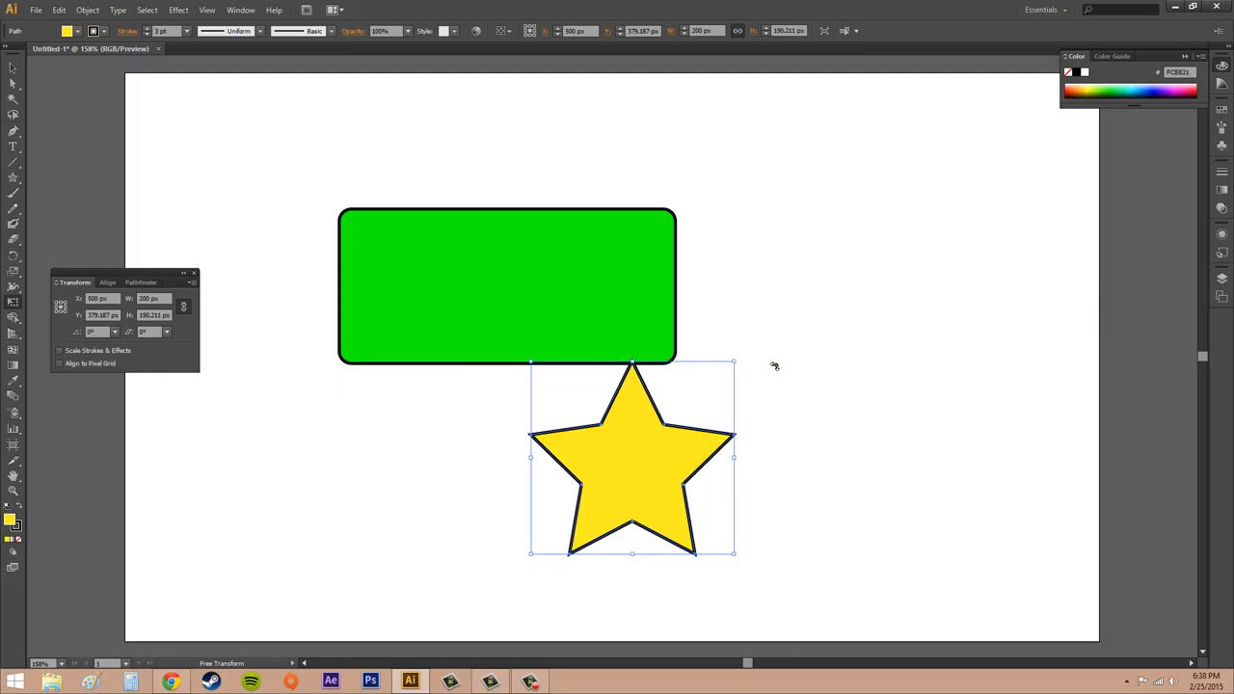
Step: Try enlarging the star to about 488 × 406 px and setting its stroke to 4 pt, and revert both changes
left_click_drag(744, 350, 1028, 143)
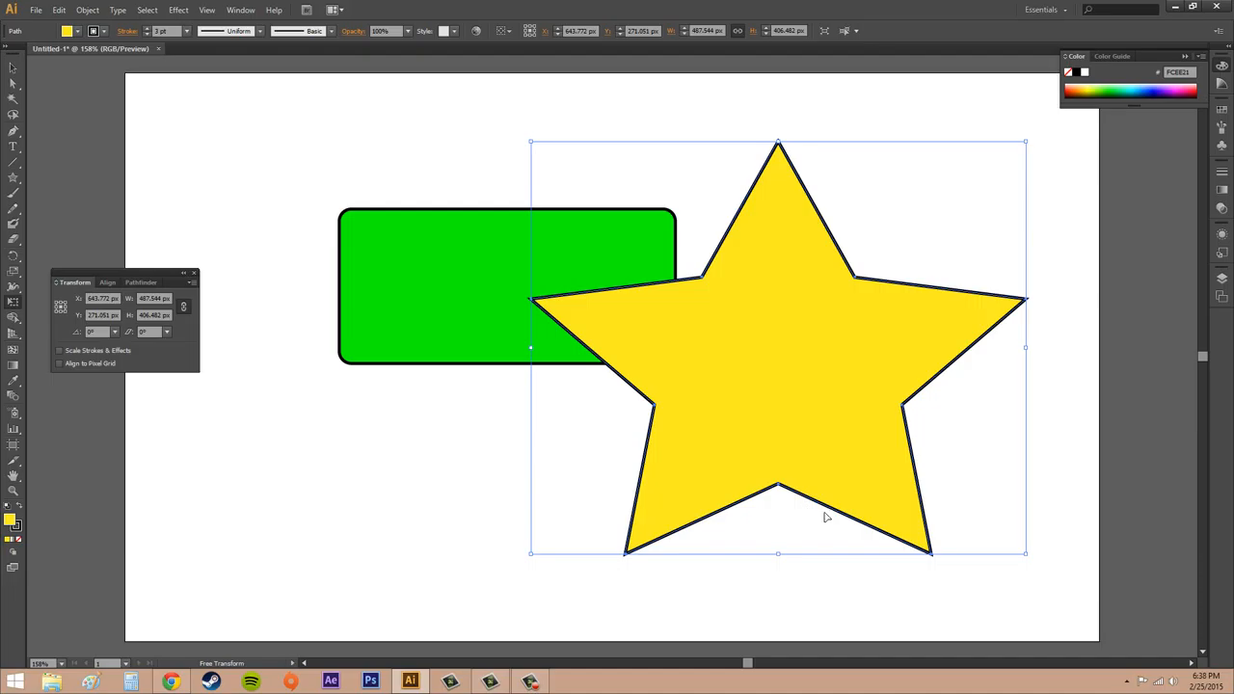
left_click(188, 31)
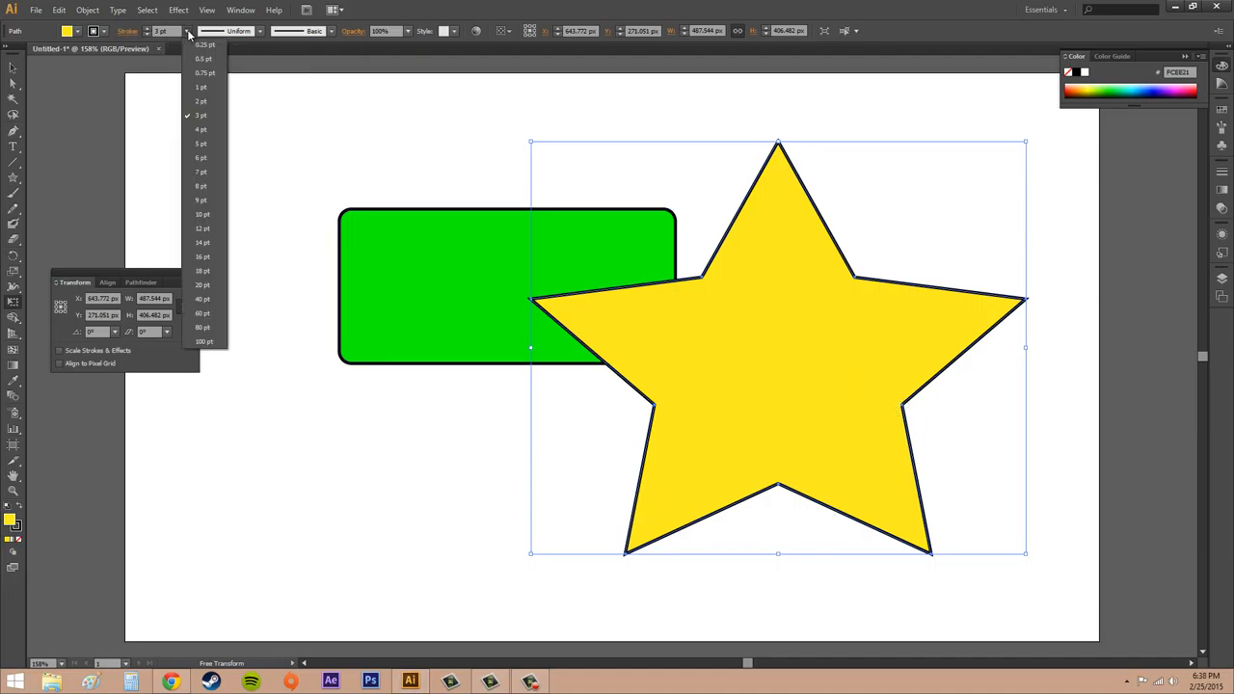
left_click(199, 129)
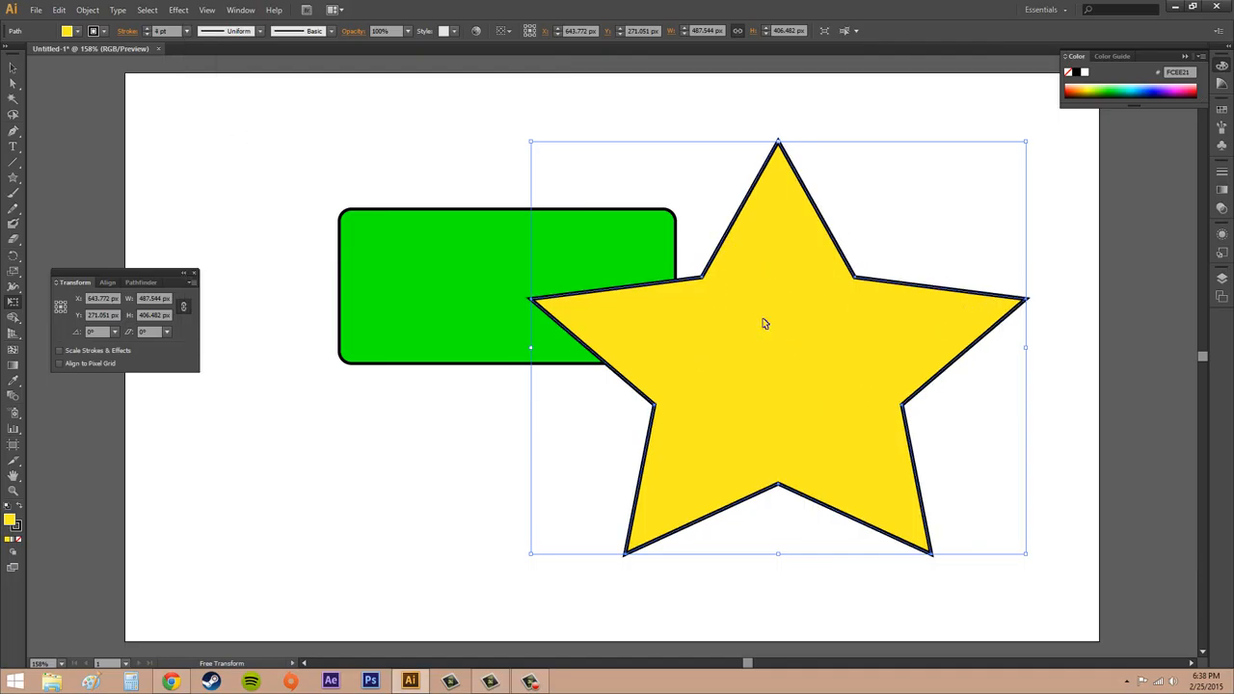
key("ctrl+z")
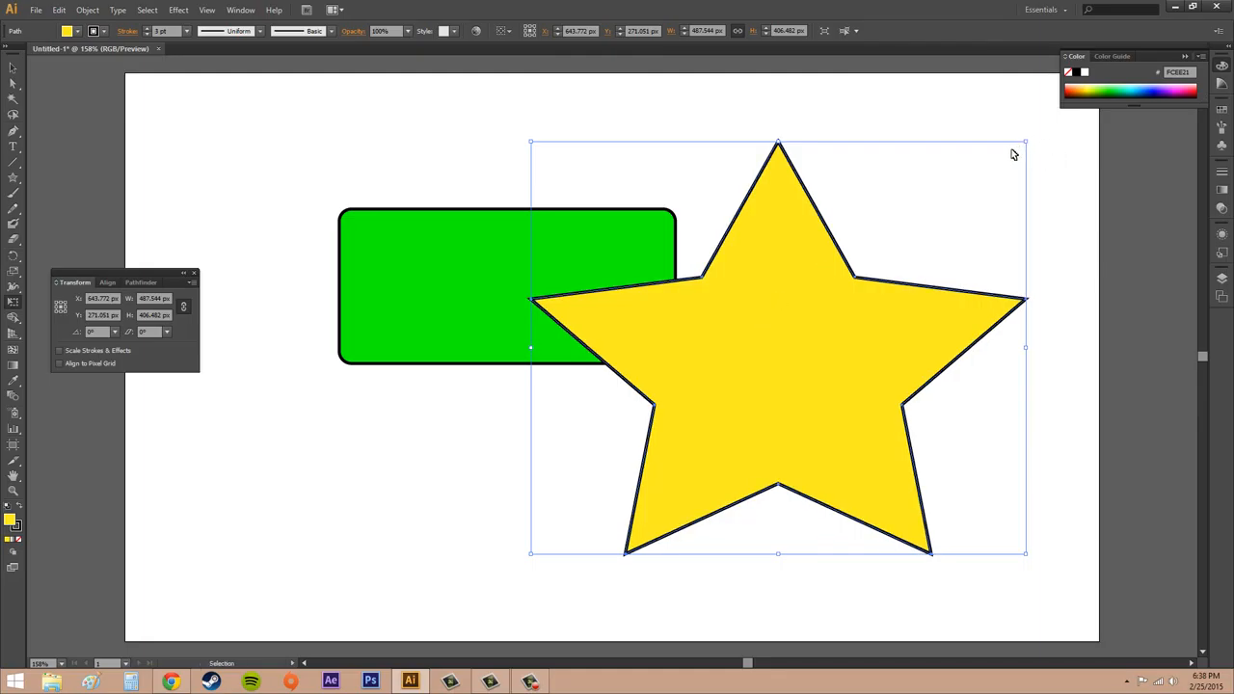
left_click_drag(1015, 152, 735, 363)
Step: Enable Scale Strokes & Effects, try enlarging the star to about 520 × 422 px, and undo the enlargement
left_click(60, 351)
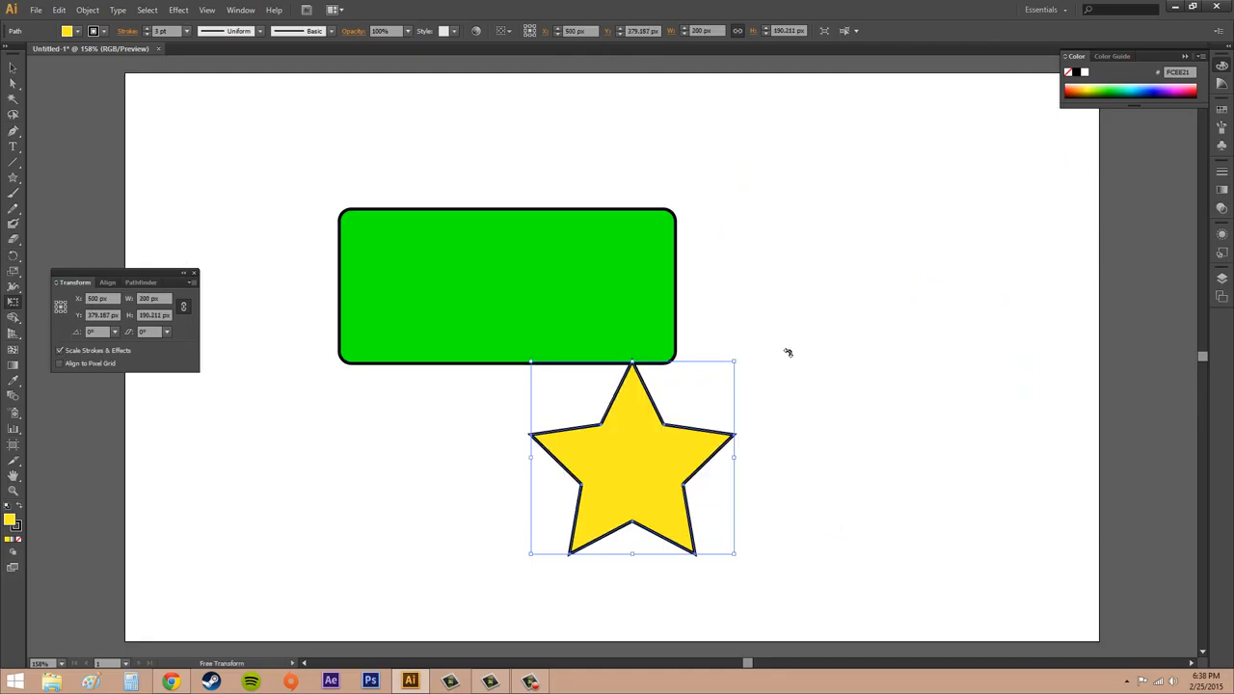
left_click_drag(735, 363, 1060, 126)
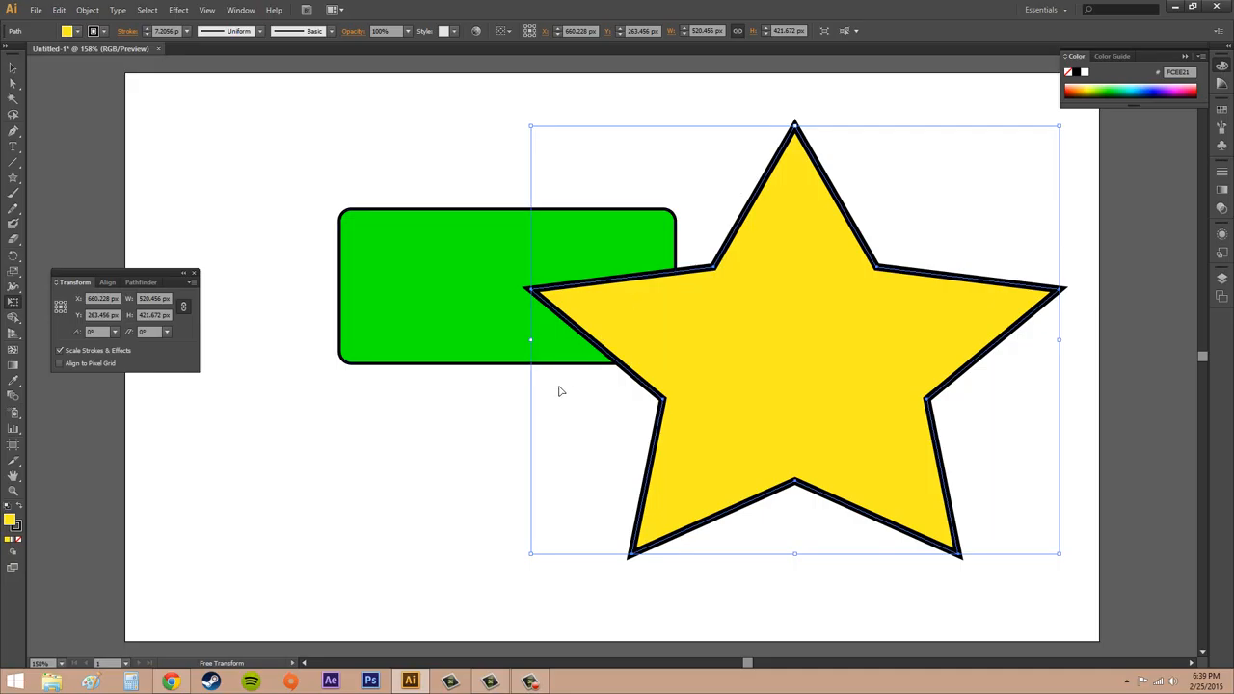
key("v")
key("ctrl+z")
key("e")
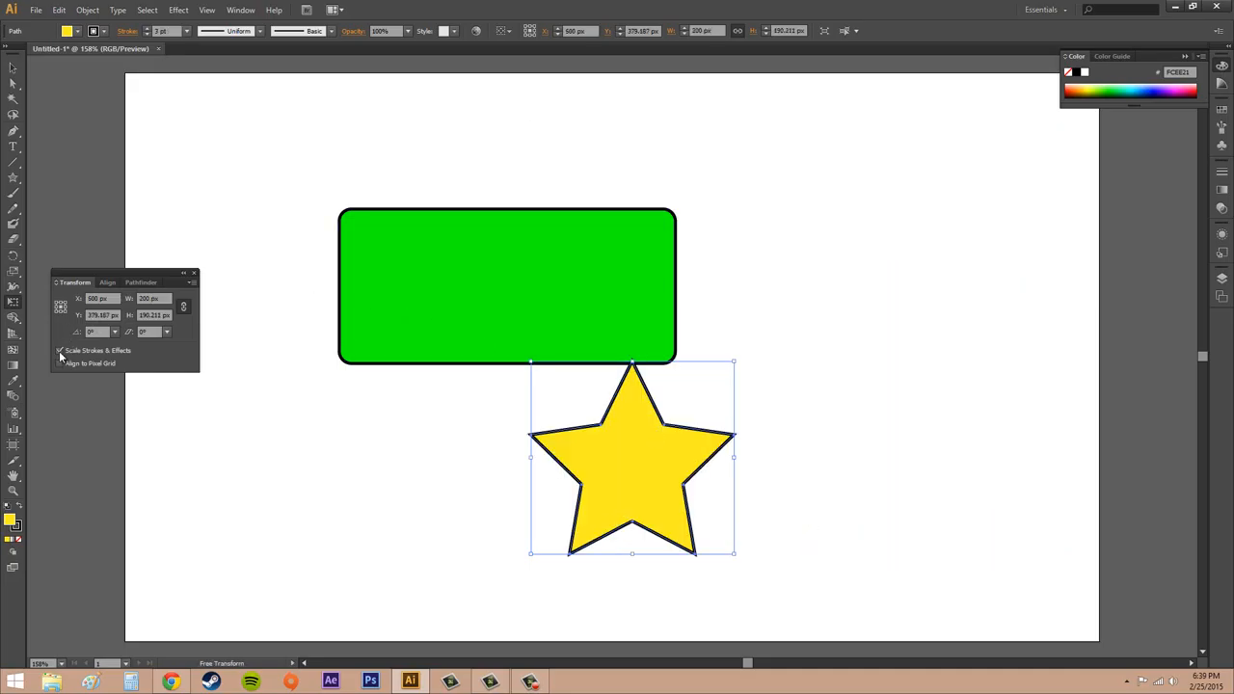
Step: Look over the Transform panel's extra commands and close the panel
left_click(192, 283)
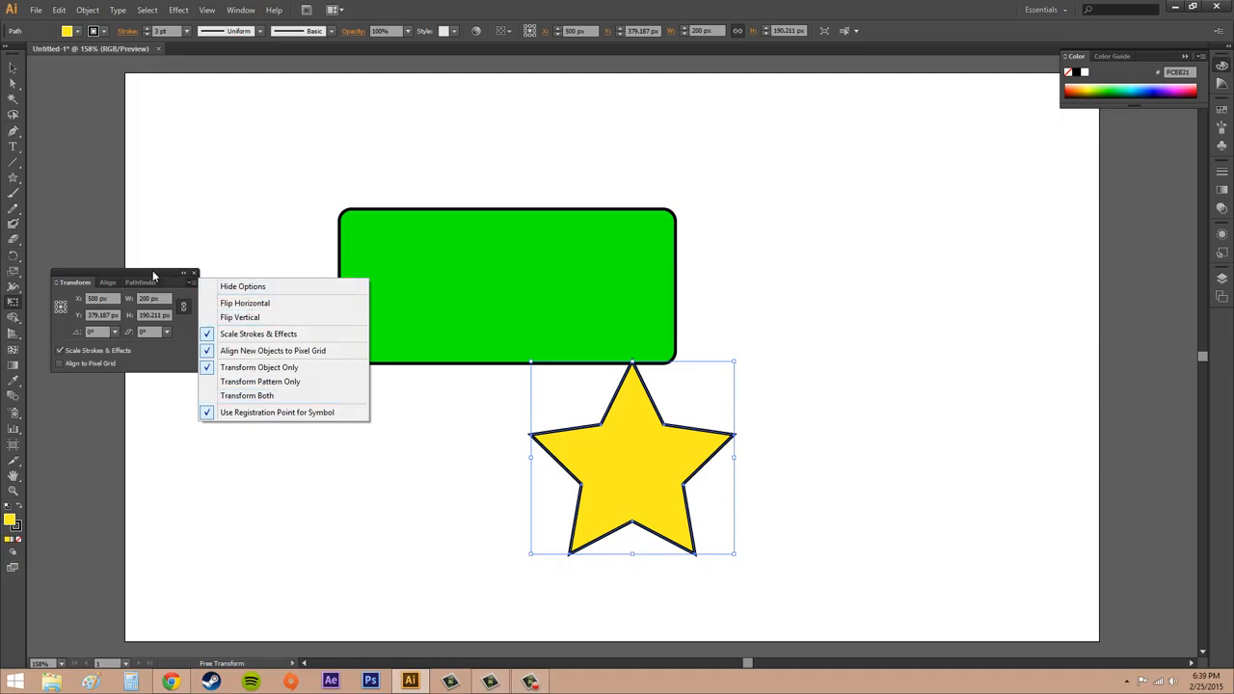
left_click(193, 274)
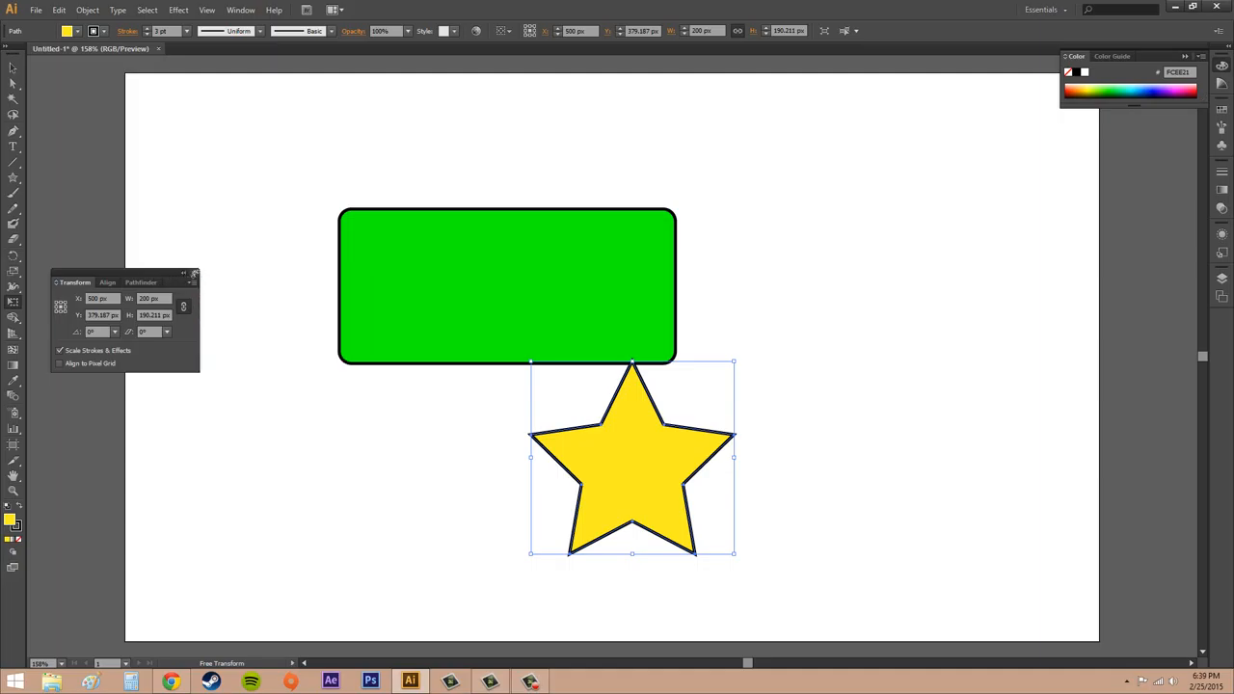
left_click(194, 274)
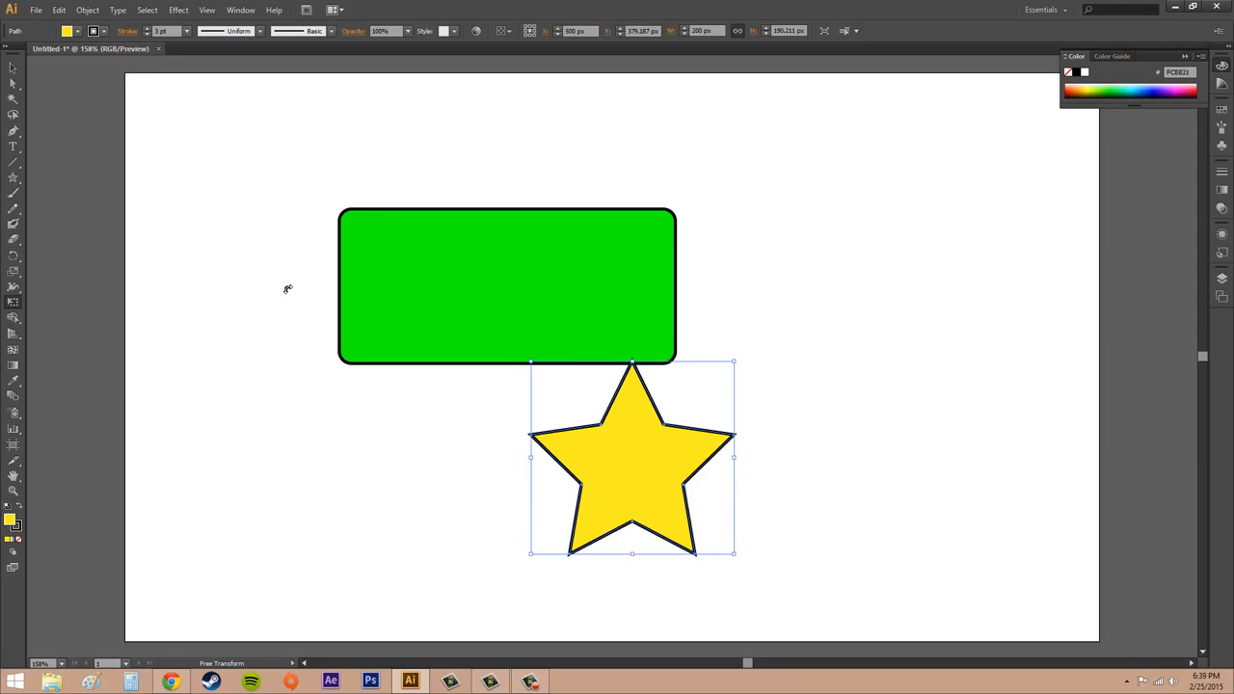
Step: Move the star with the Selection tool to about X 659 px, Y 371 px, clear of the green rectangle, deselect it and reselect it
left_click(14, 69)
left_click_drag(650, 460, 817, 449)
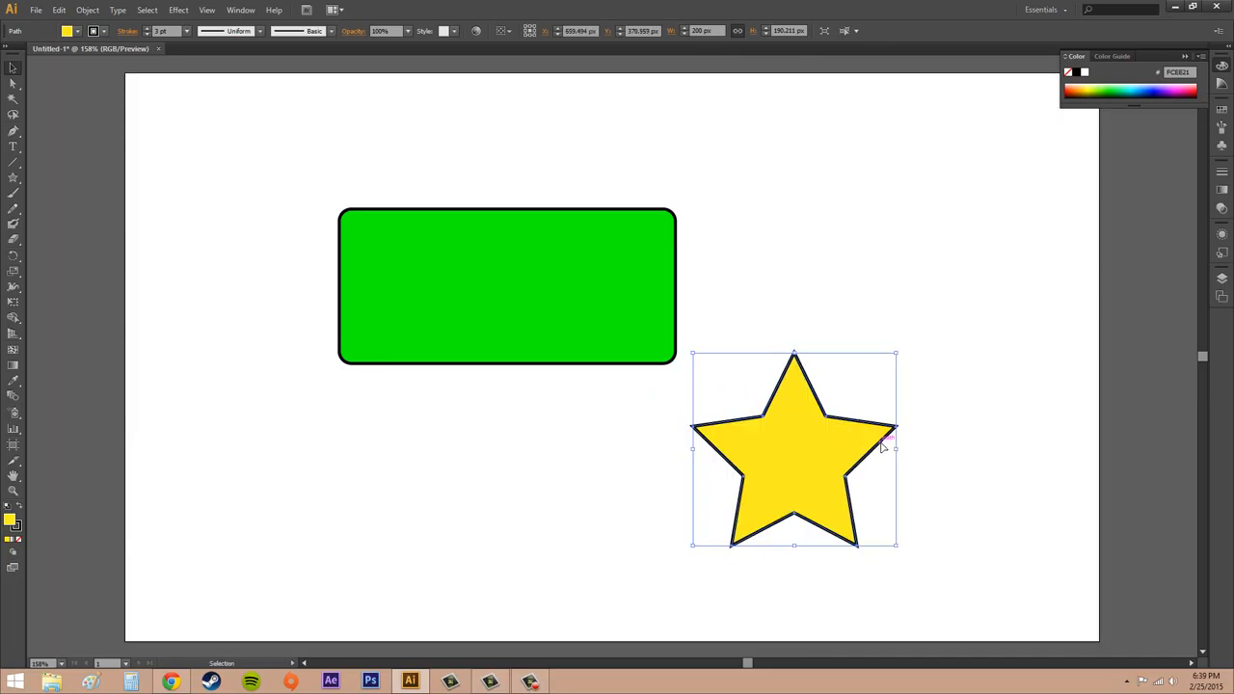
left_click(859, 278)
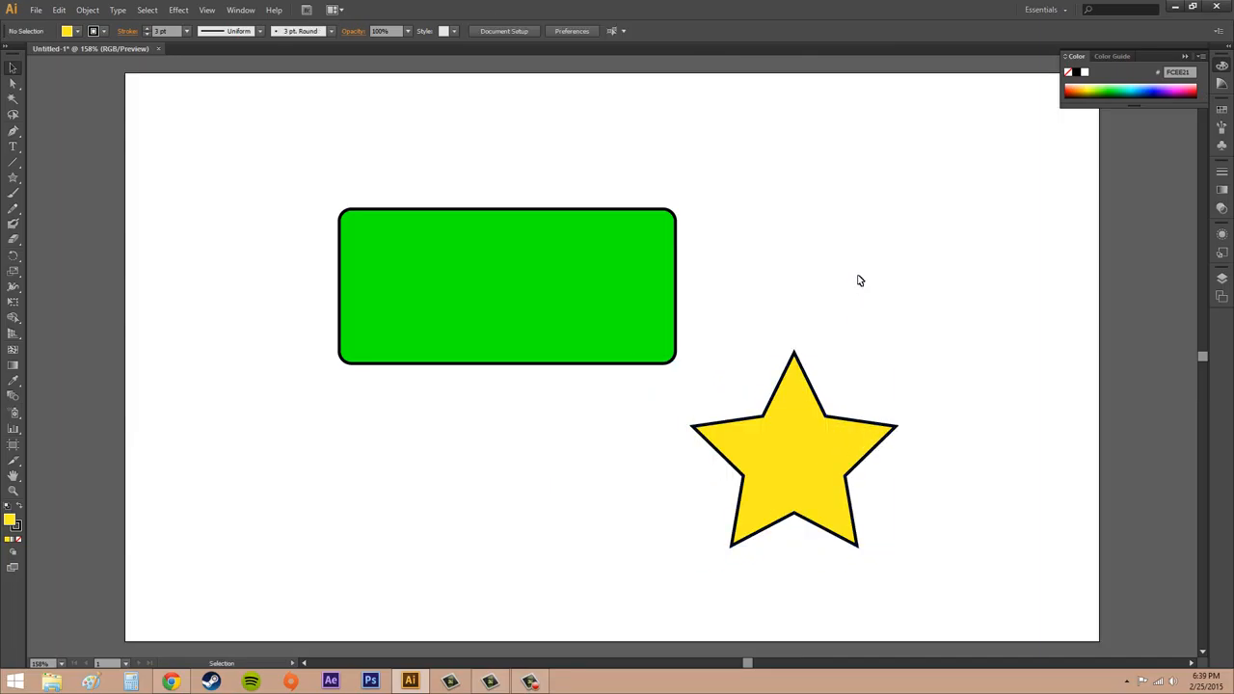
left_click(815, 457)
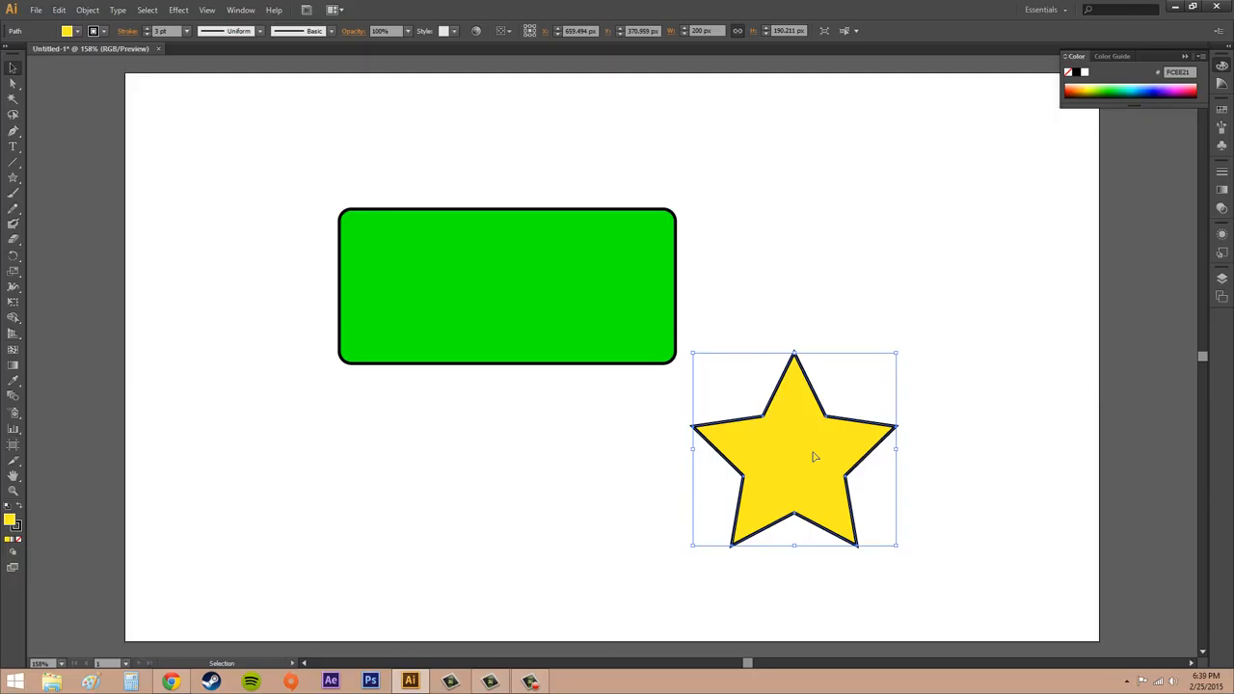